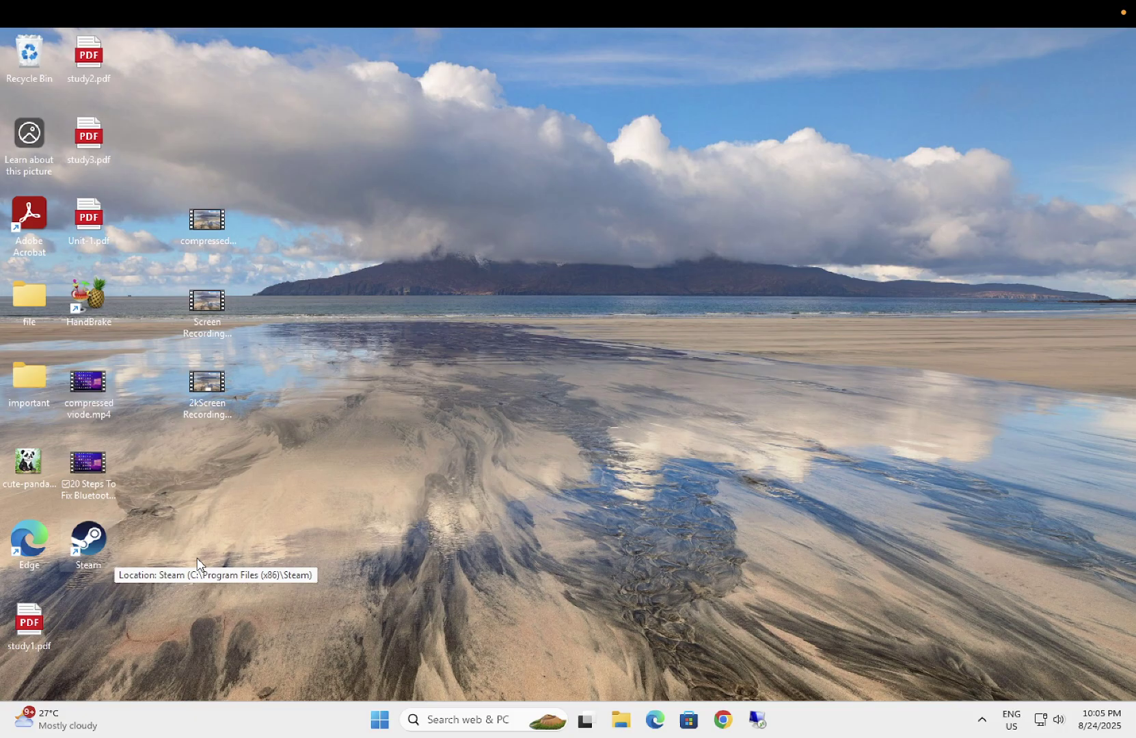
Open the Run dialog from Windows search and move it to the screen centre.
click(444, 718)
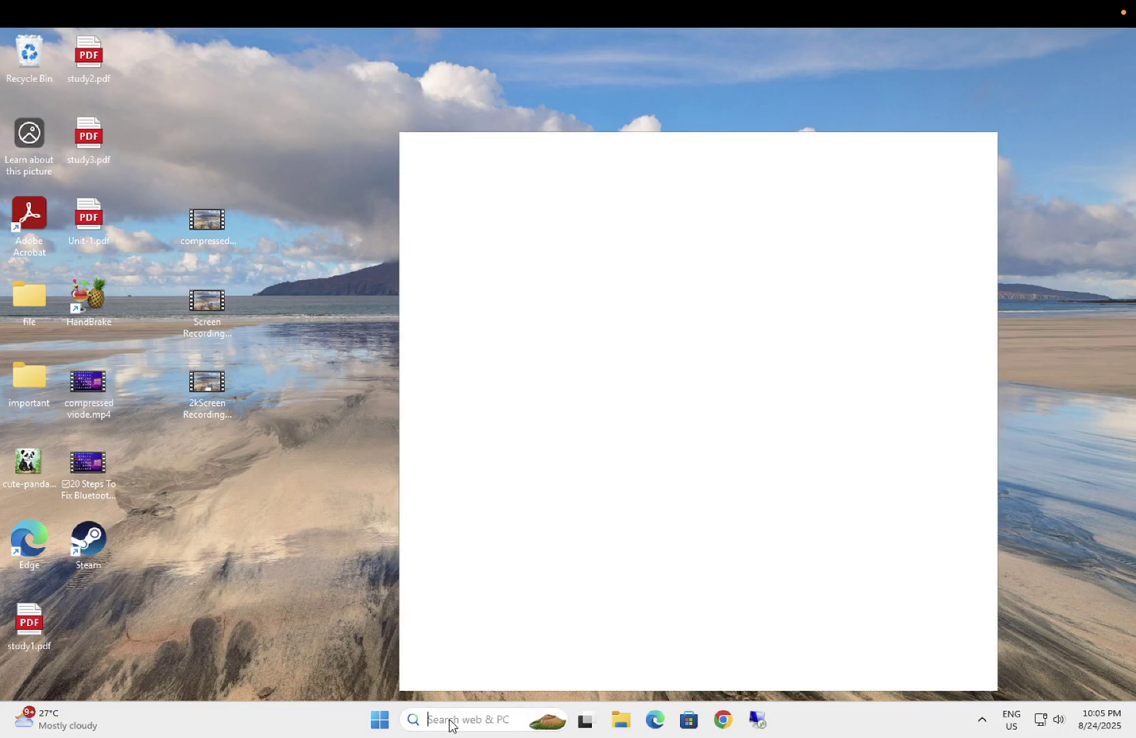
text(run)
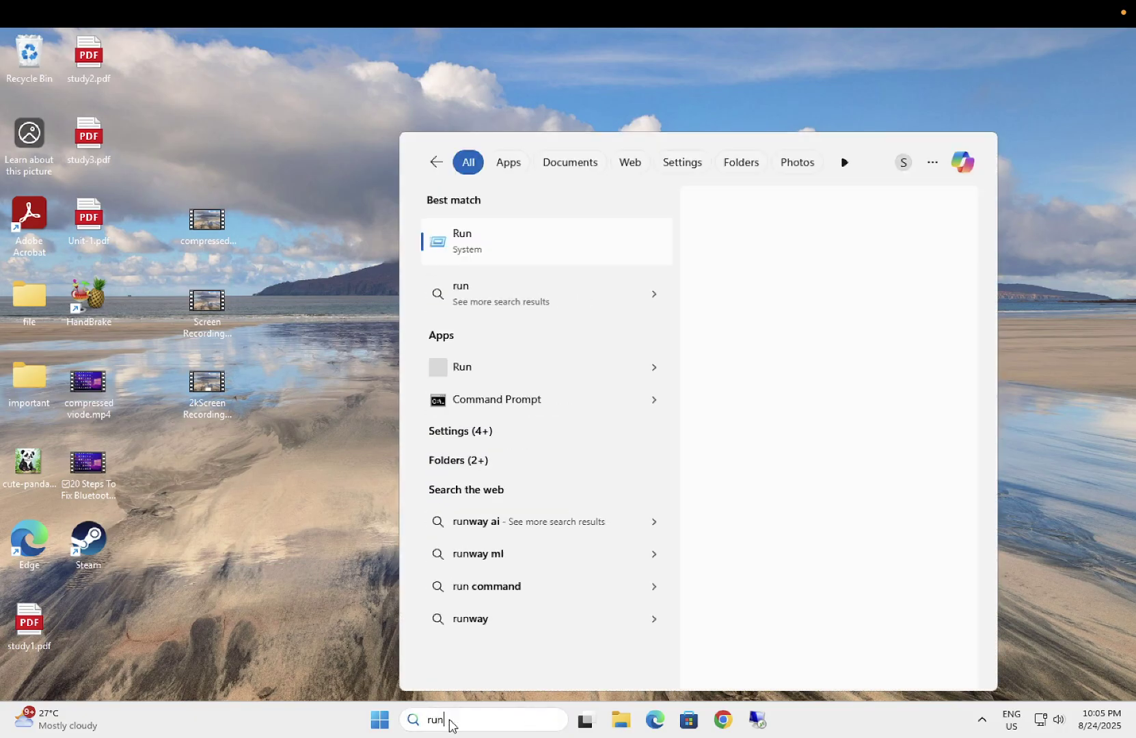
click(497, 248)
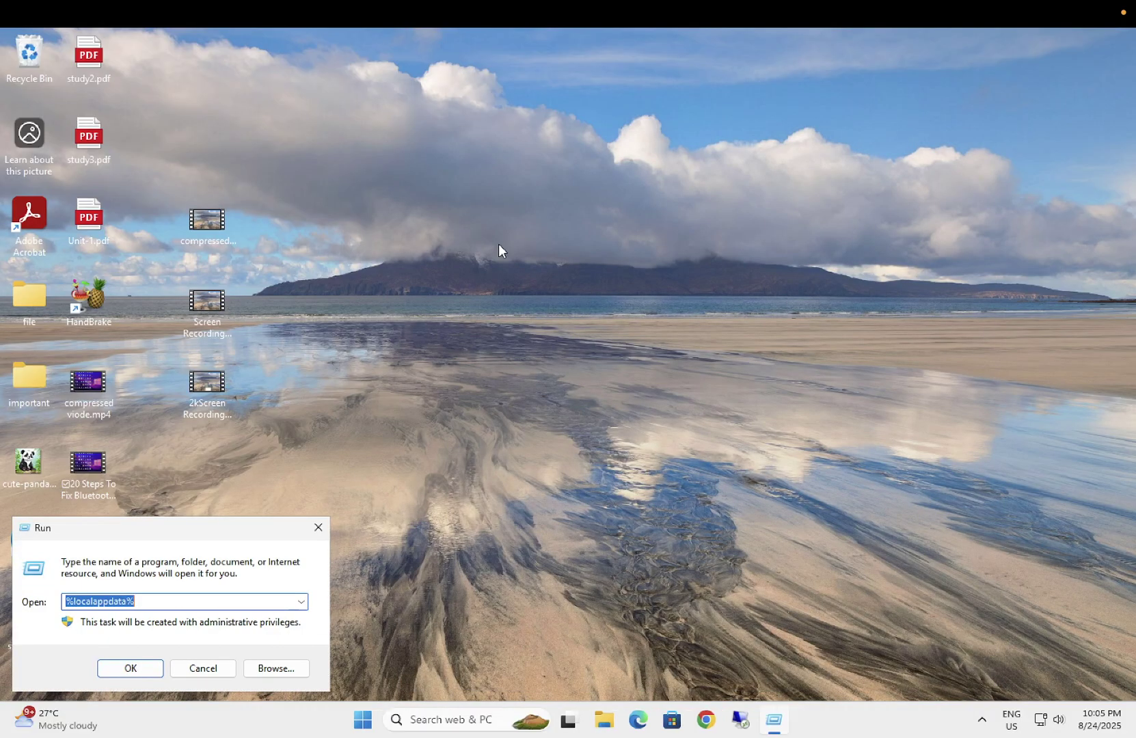
drag(244, 530, 604, 371)
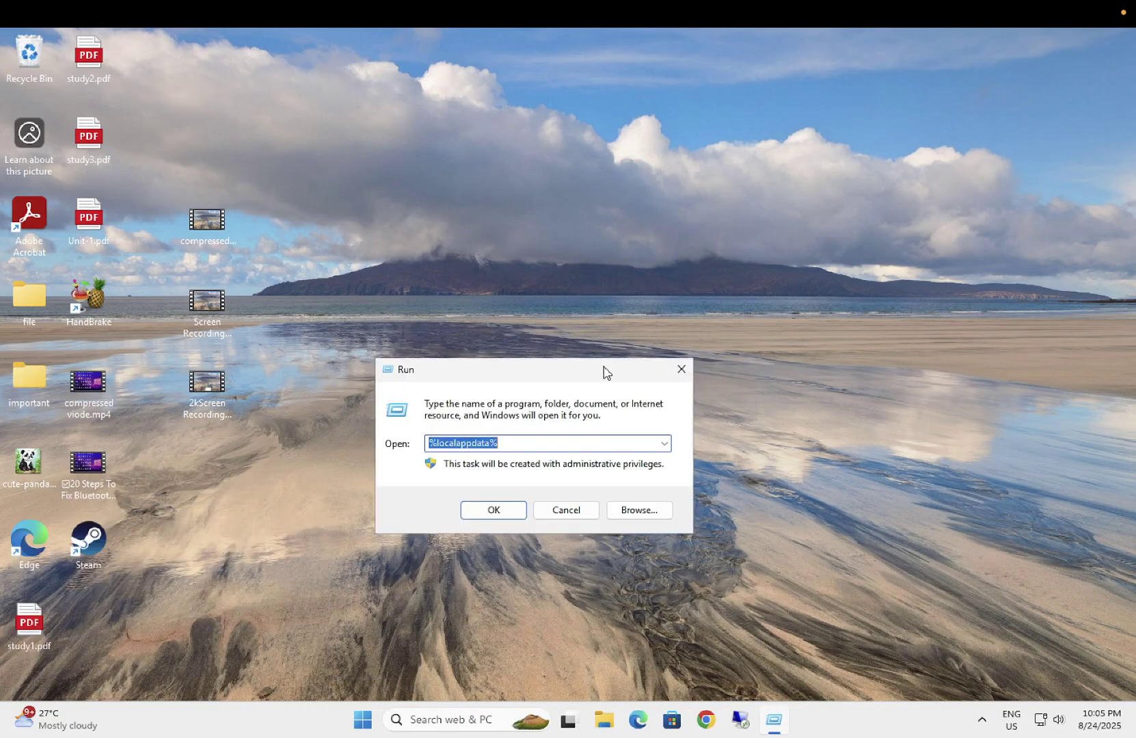
text(%l)
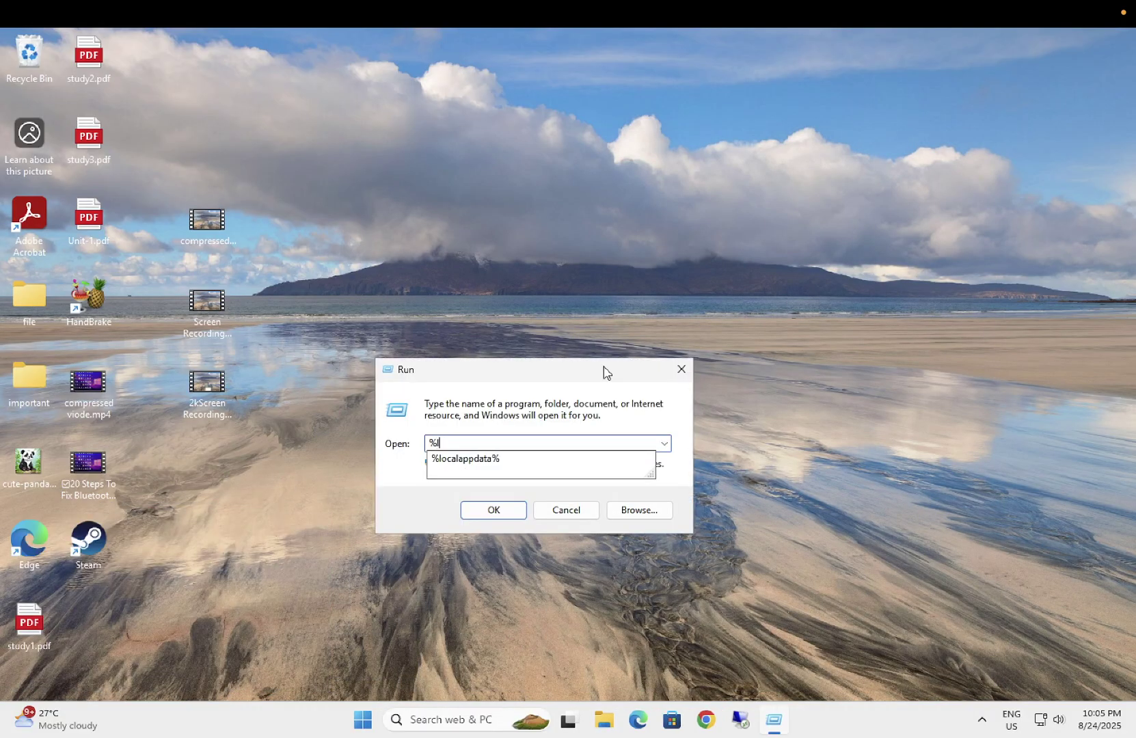
text(ocalappdata)
text(%)
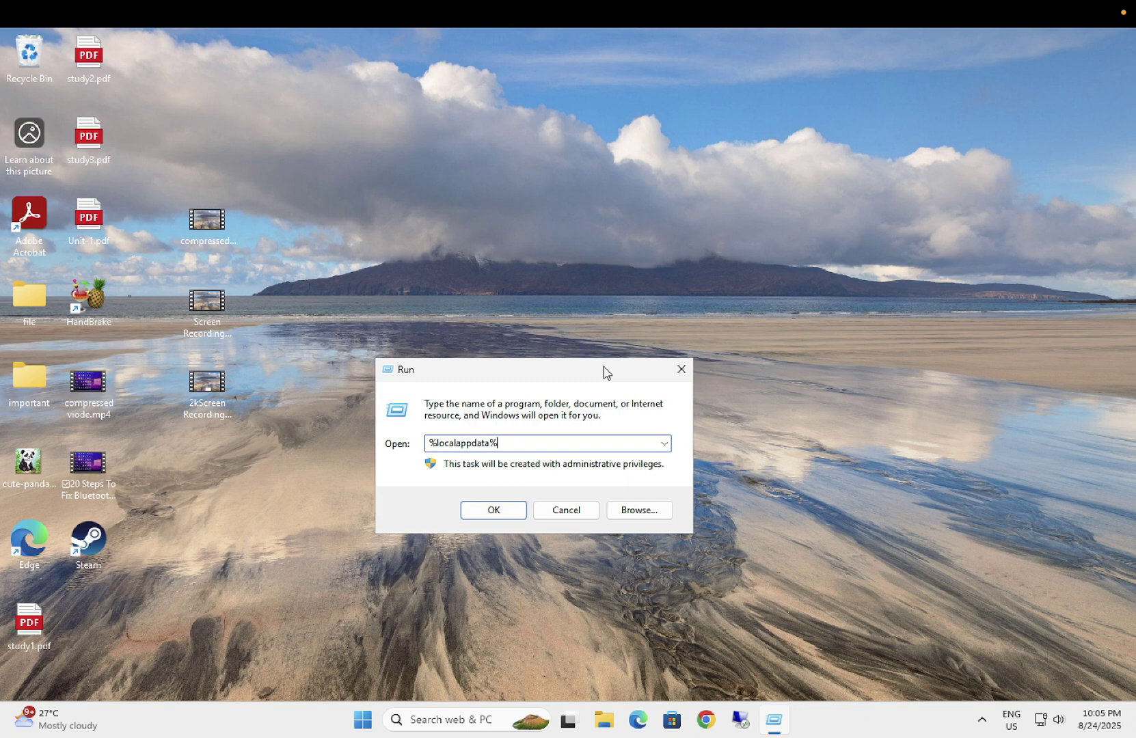
Open the %localappdata% folder and delete its Steam folder.
click(494, 506)
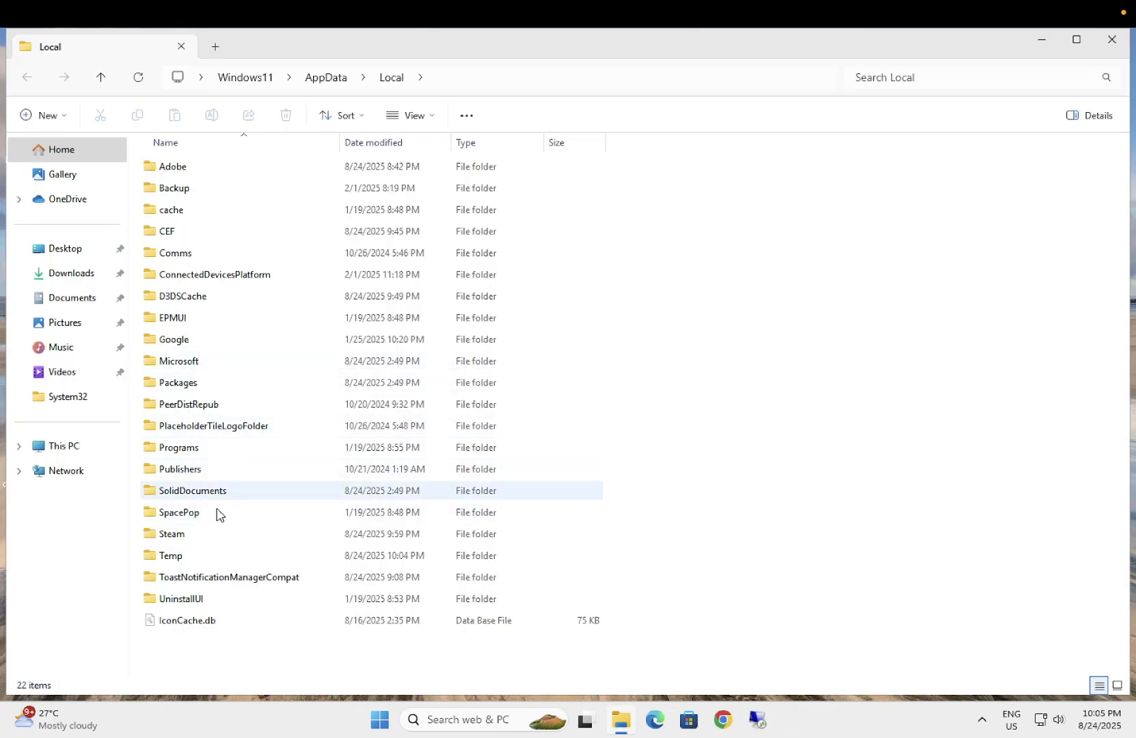
click(186, 534)
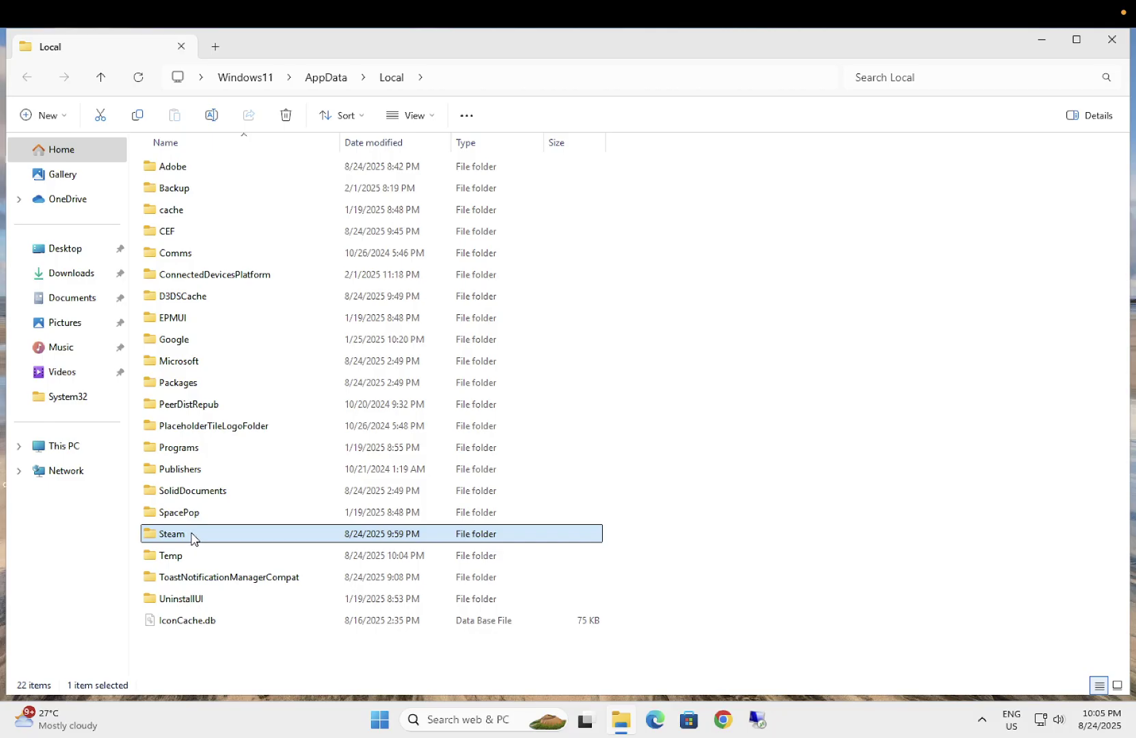
right_click(192, 538)
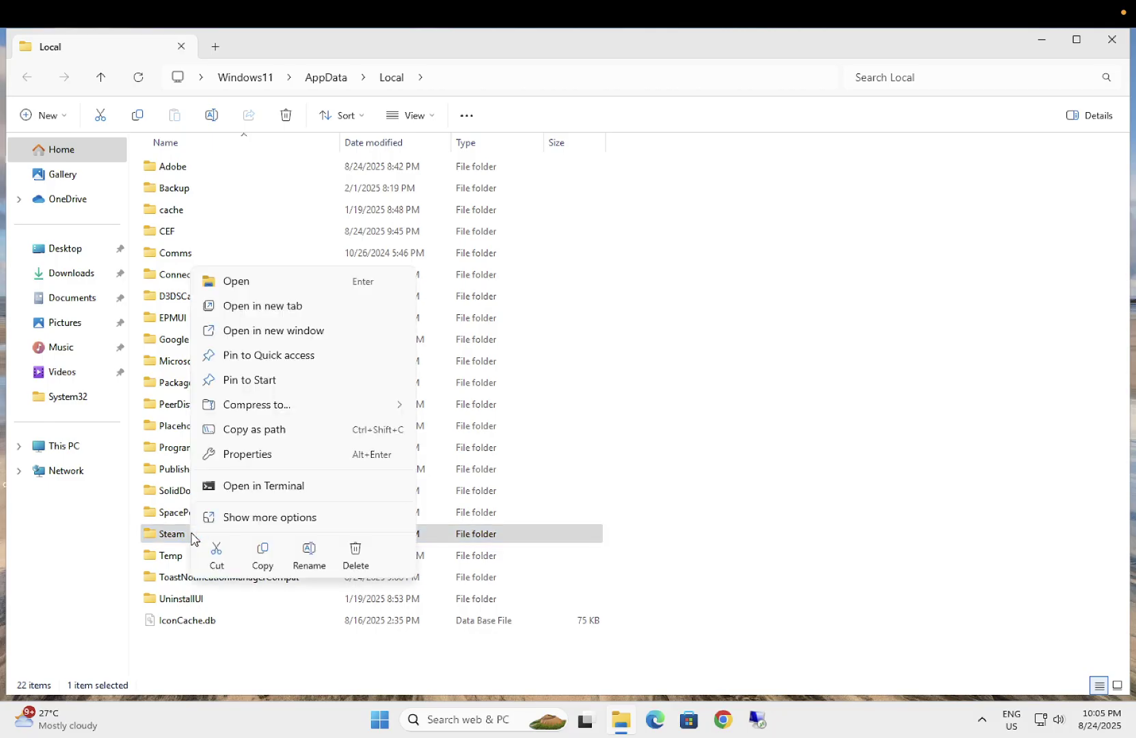
click(356, 556)
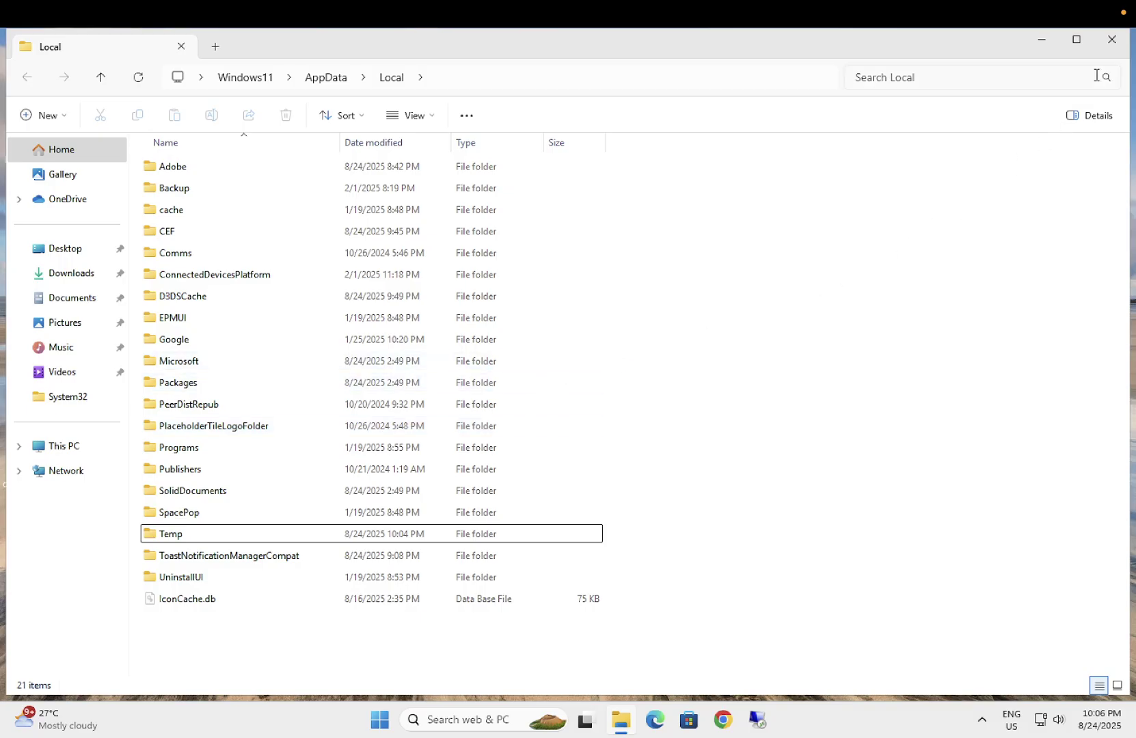
Close File Explorer, dismiss Steam's sign-in window, and relaunch Steam from its desktop shortcut.
click(1112, 39)
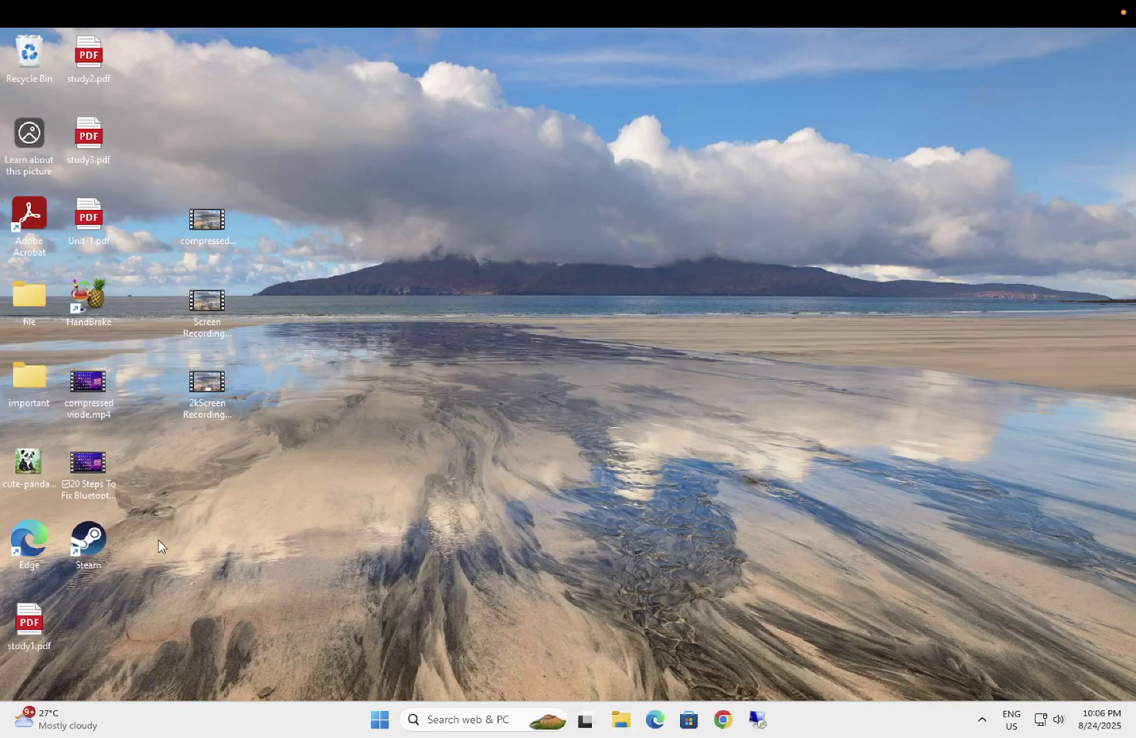
click(95, 552)
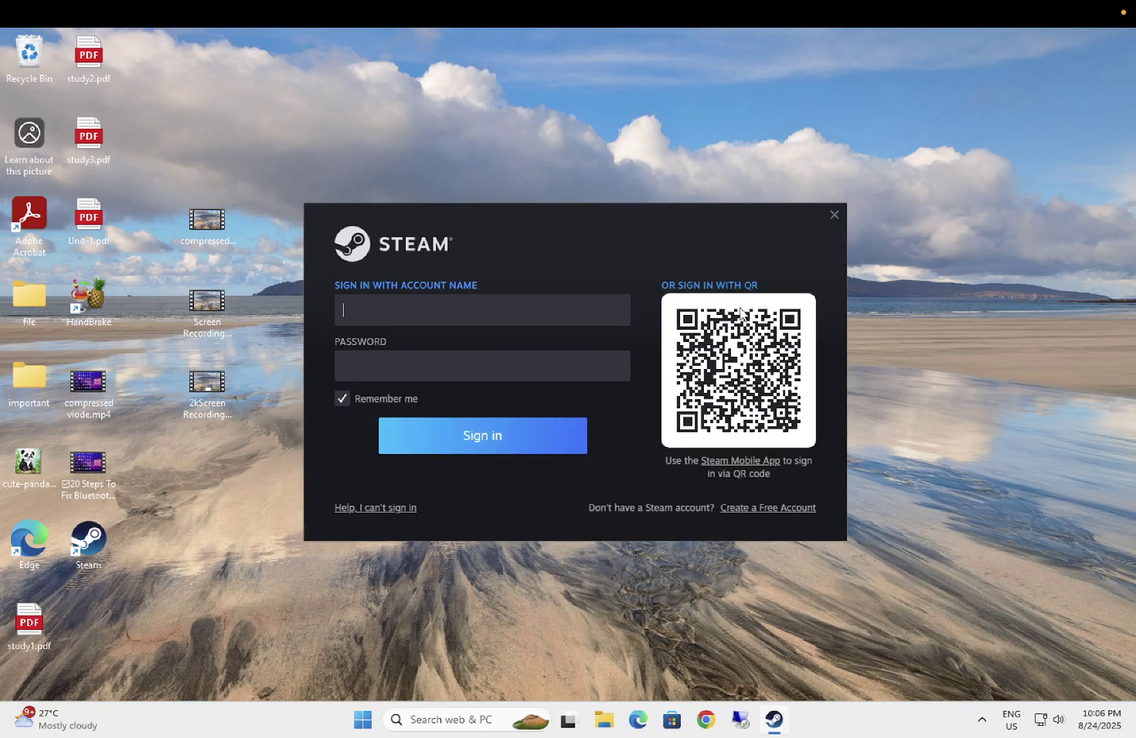
click(835, 216)
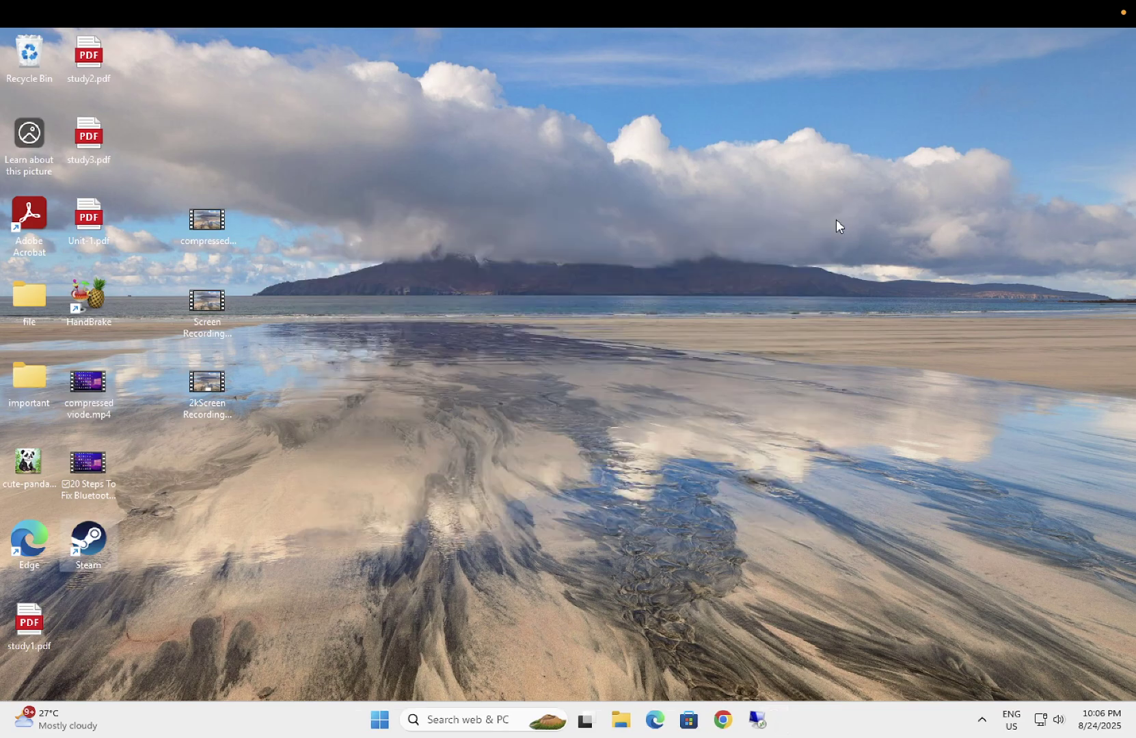
double_click(88, 566)
Open the Steam shortcut's Properties at the Compatibility tab.
right_click(89, 571)
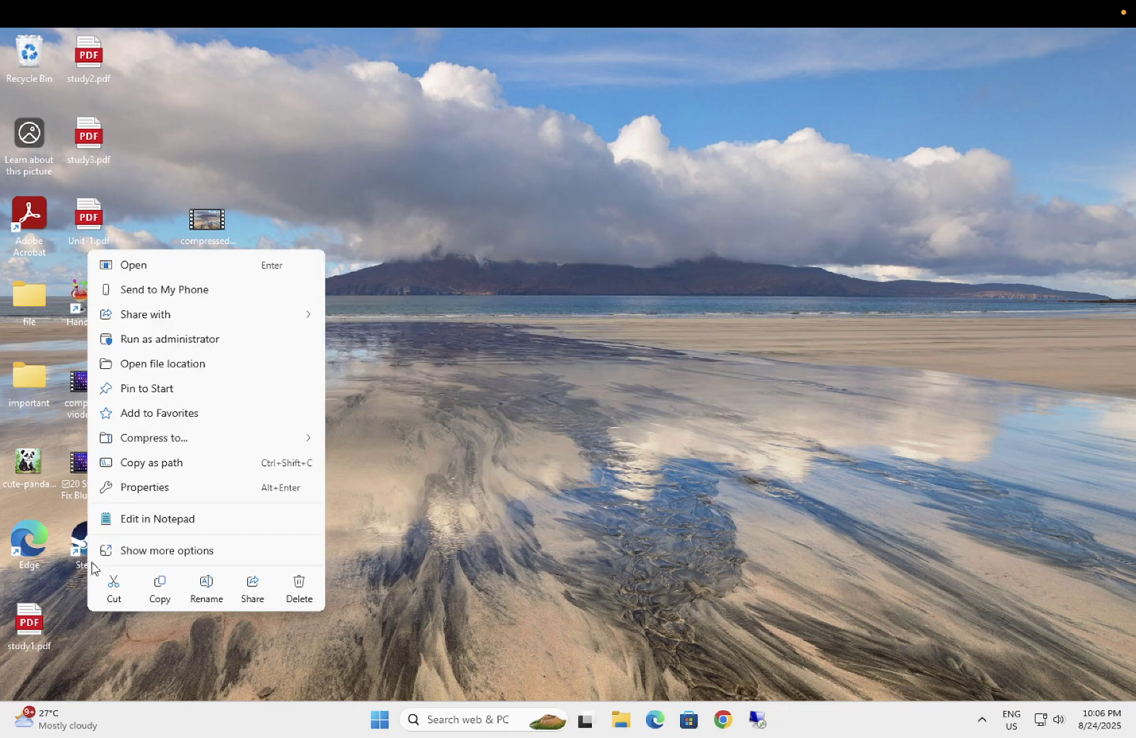
click(164, 555)
click(175, 554)
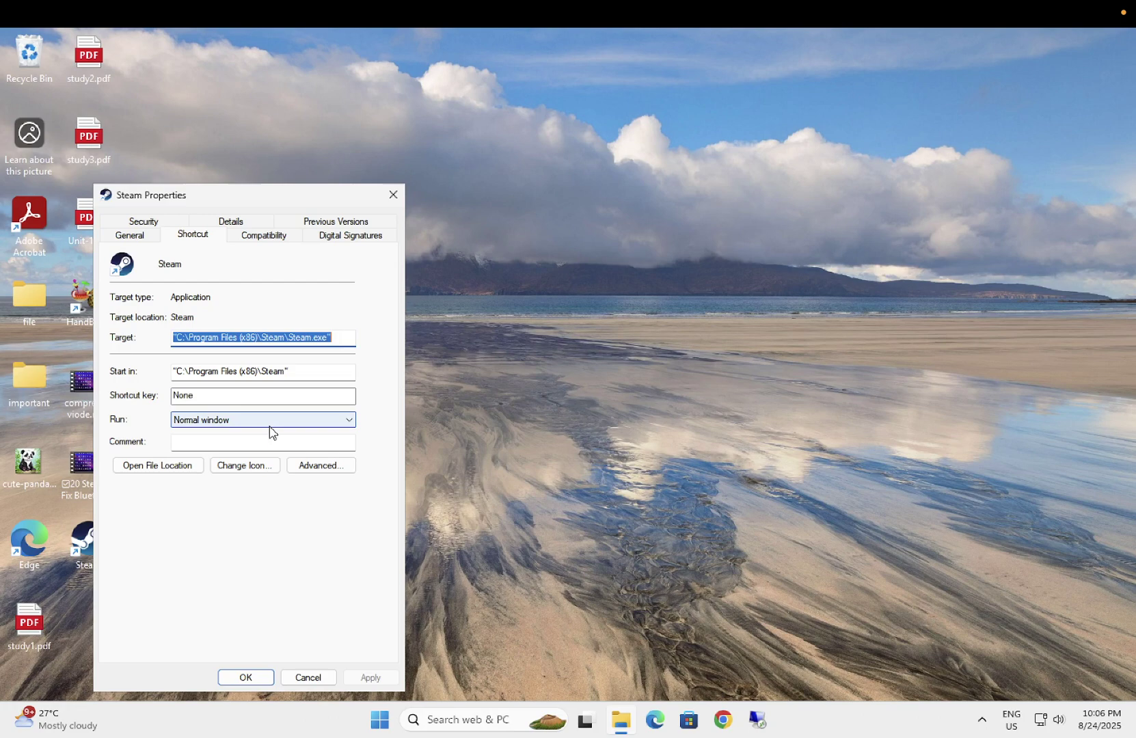
drag(303, 201, 408, 197)
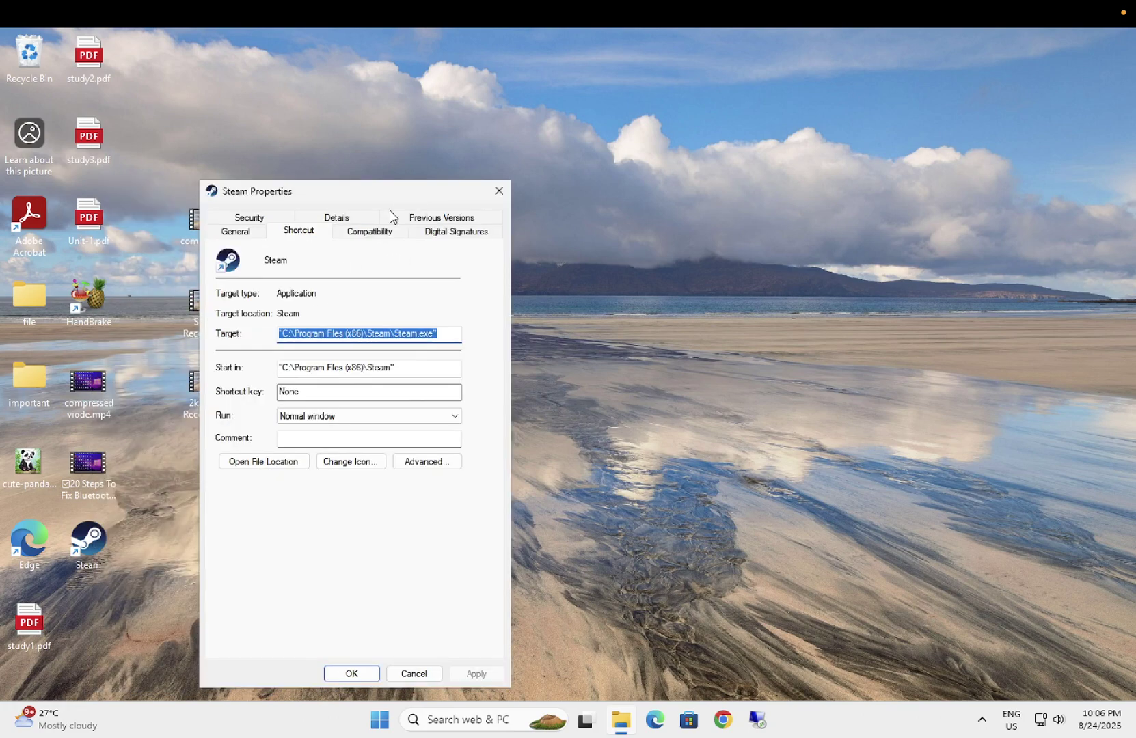
click(364, 233)
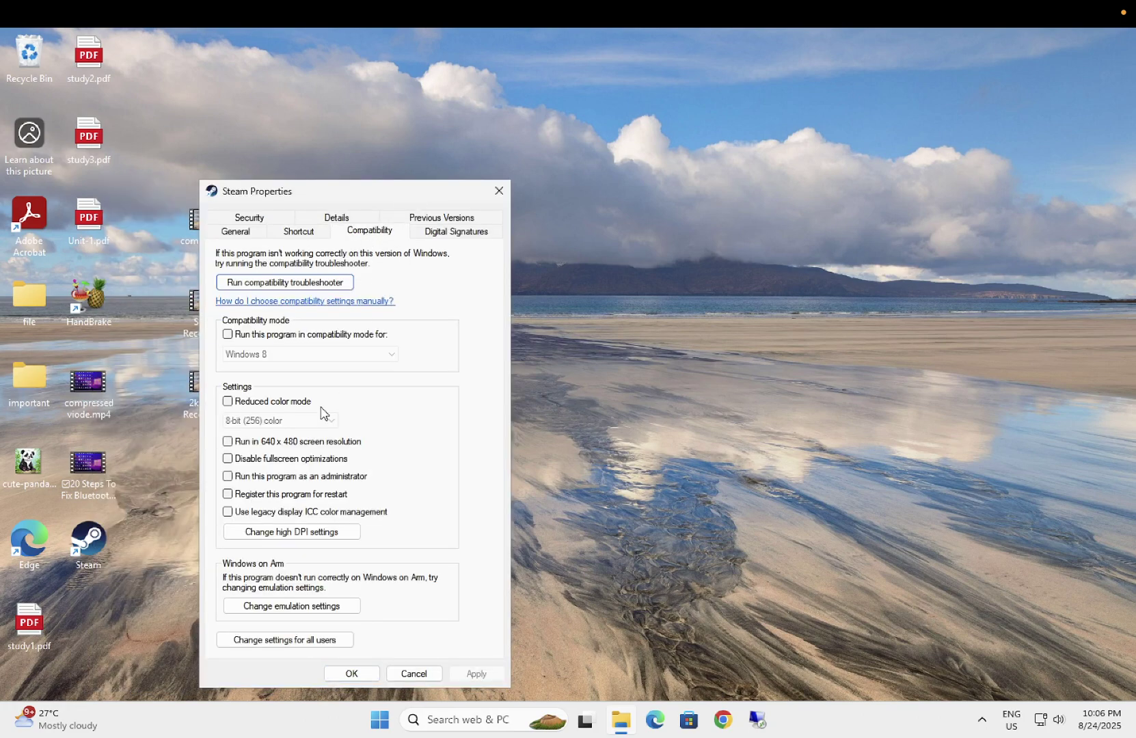
Enable compatibility mode for Windows 8 and apply it.
click(250, 342)
click(279, 355)
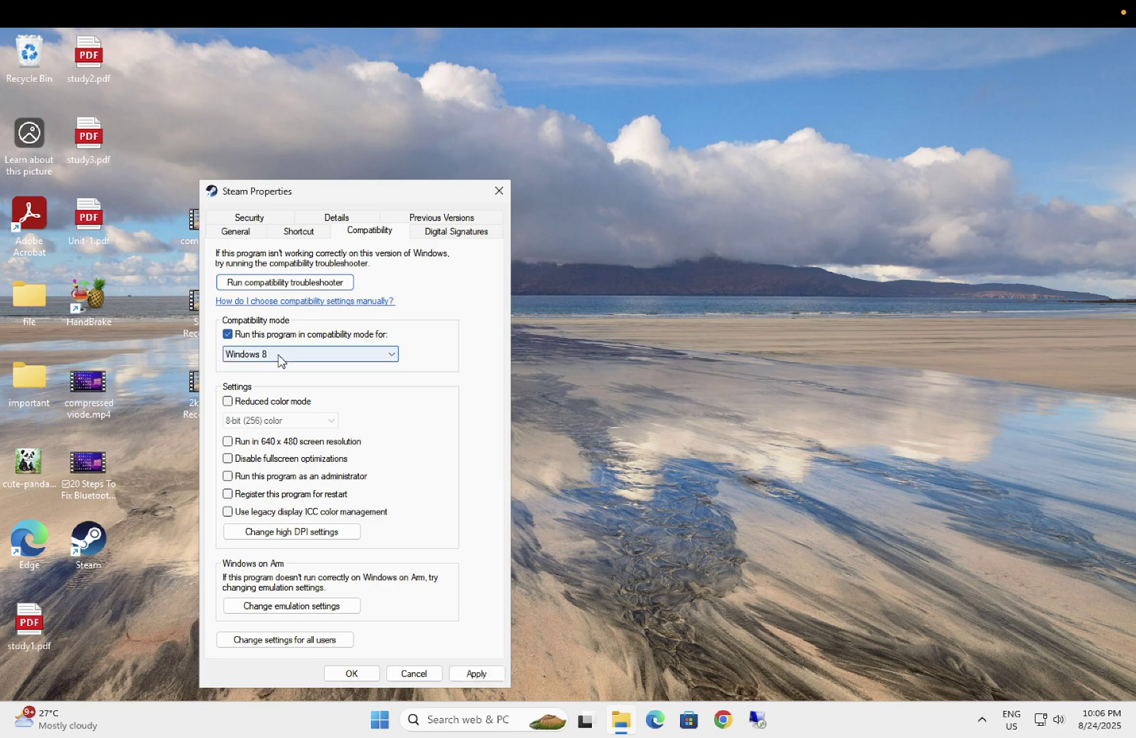
click(278, 355)
click(477, 674)
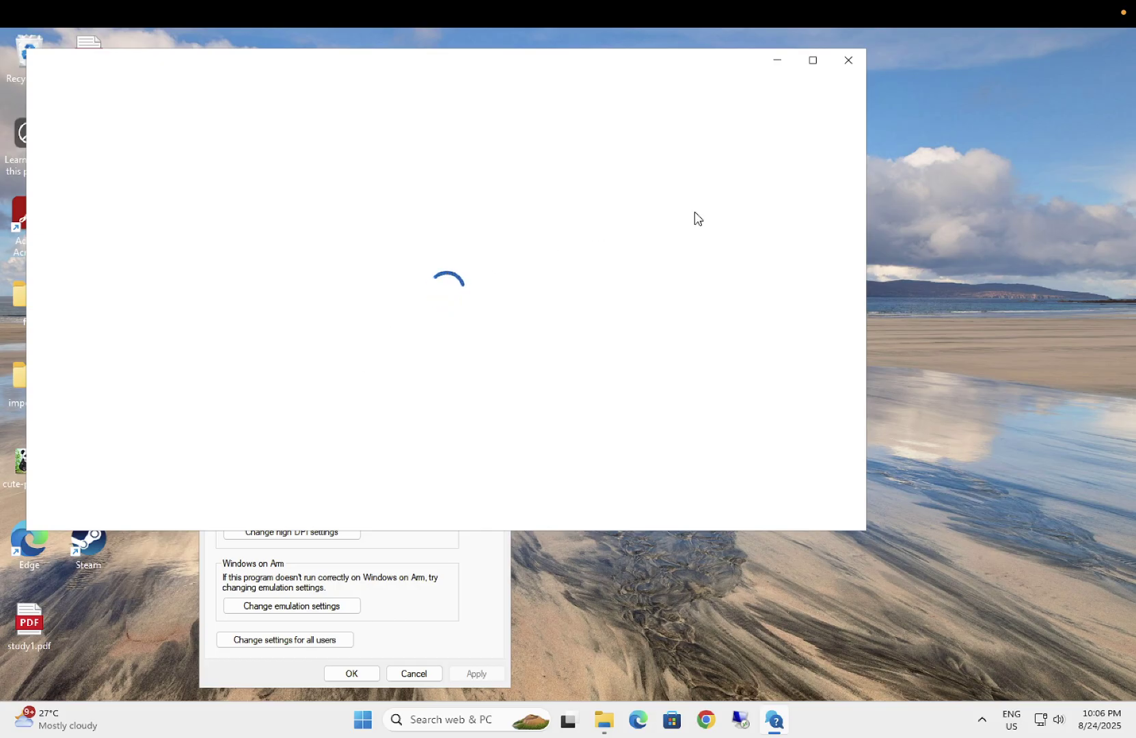
Close Get Help, untick compatibility mode, and cancel the properties dialog.
click(851, 62)
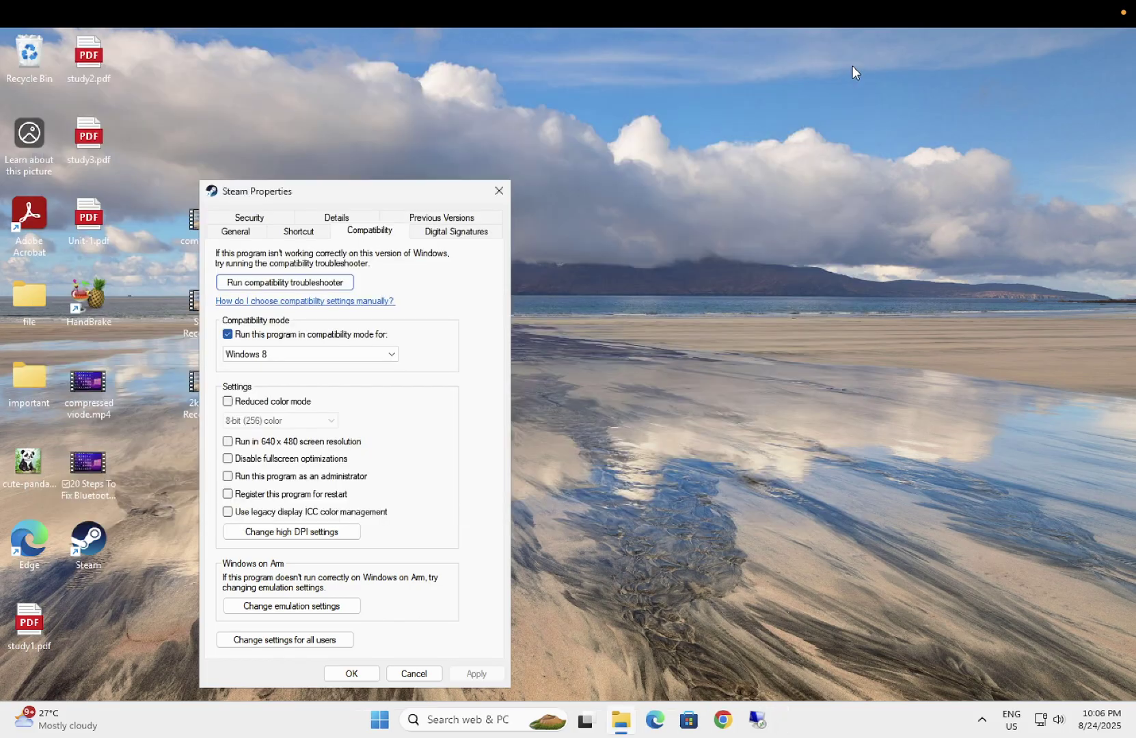
click(252, 334)
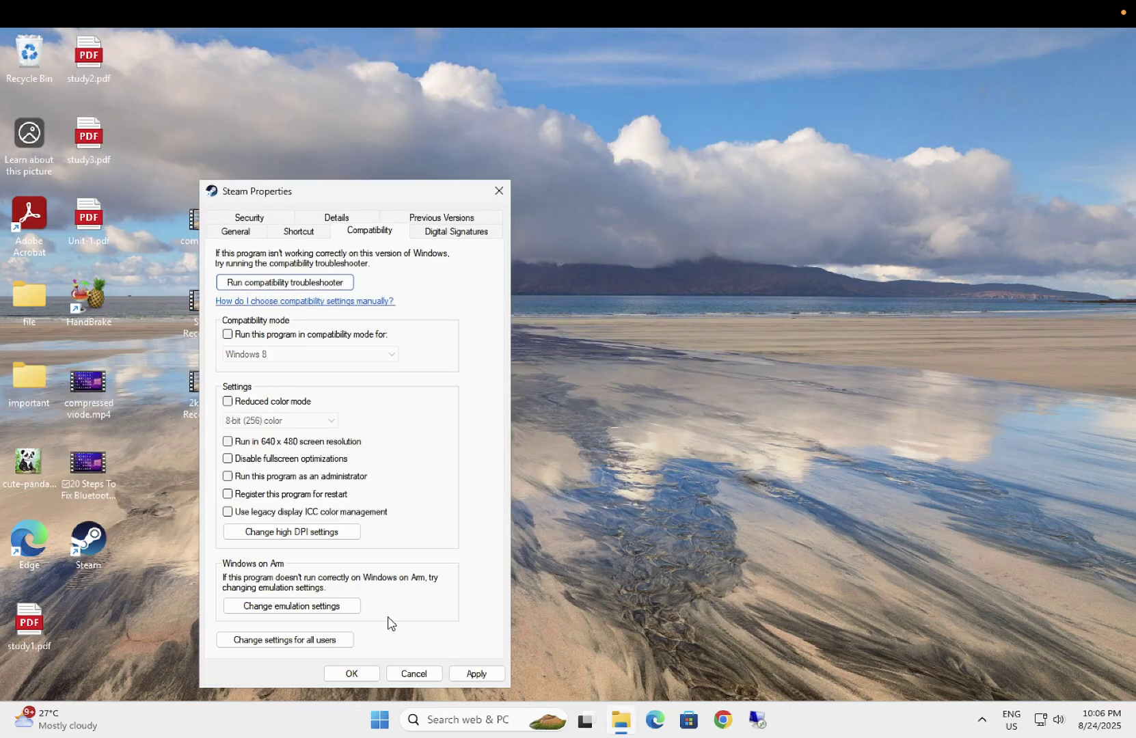
click(414, 675)
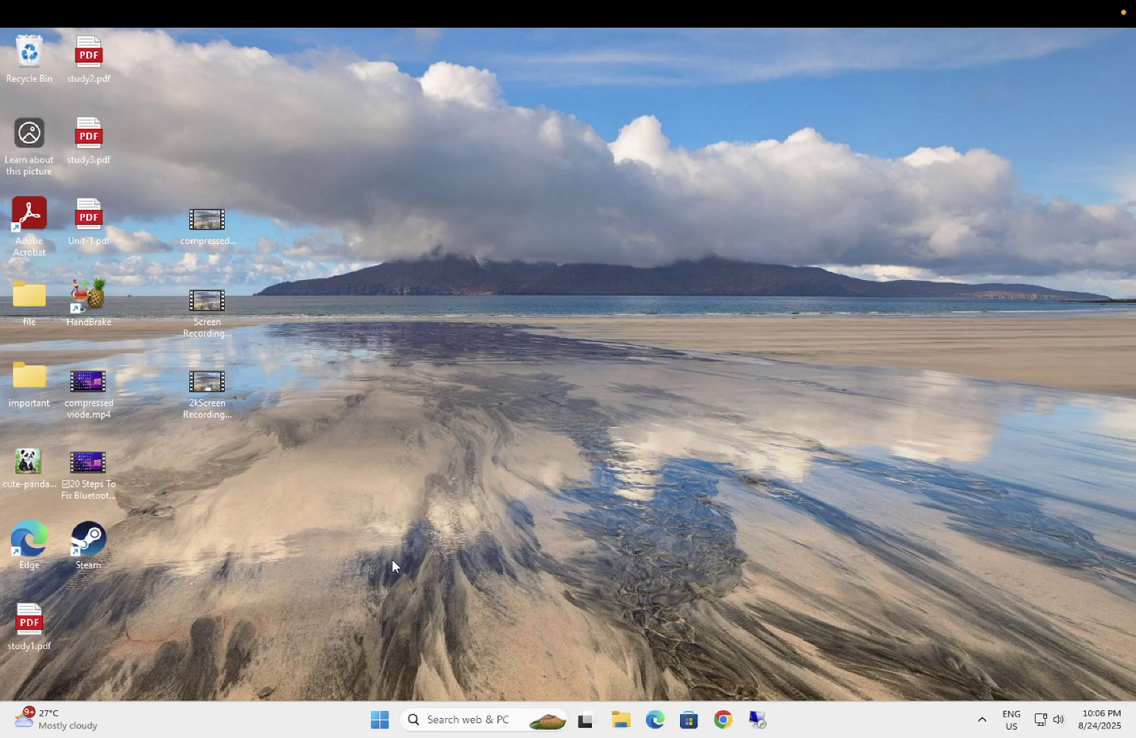
Browse File Explorer to C:\Program Files (x86)\Steam.
click(621, 718)
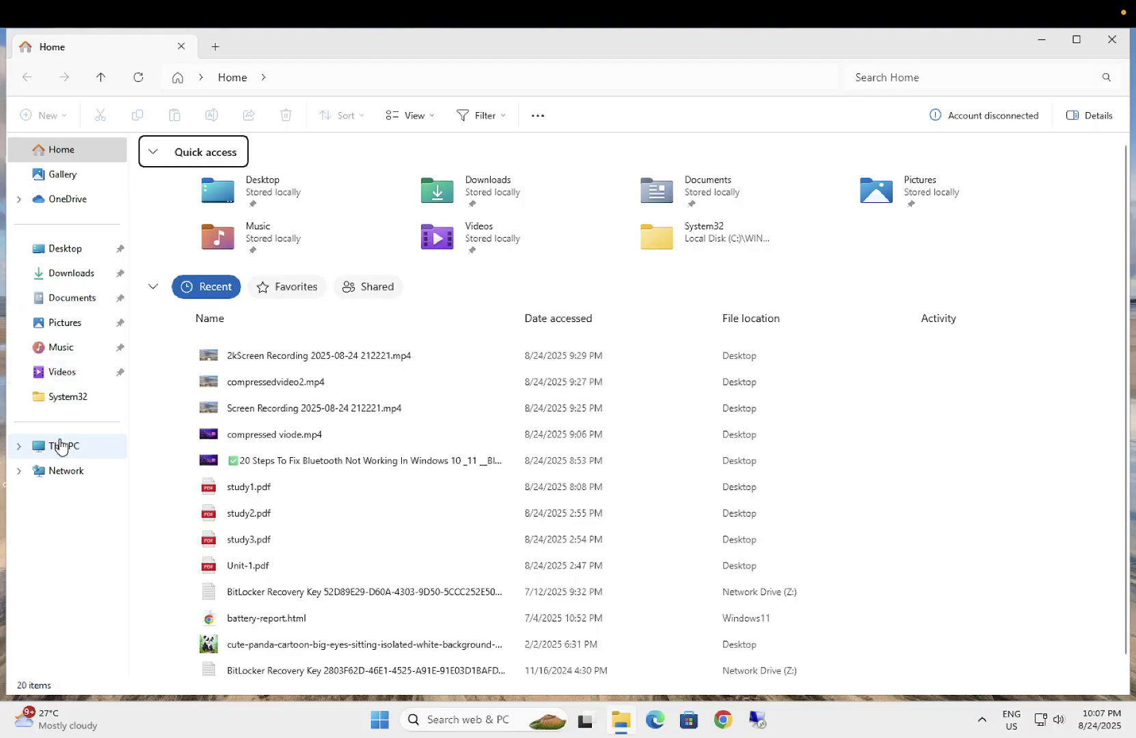
click(57, 446)
click(281, 170)
double_click(280, 171)
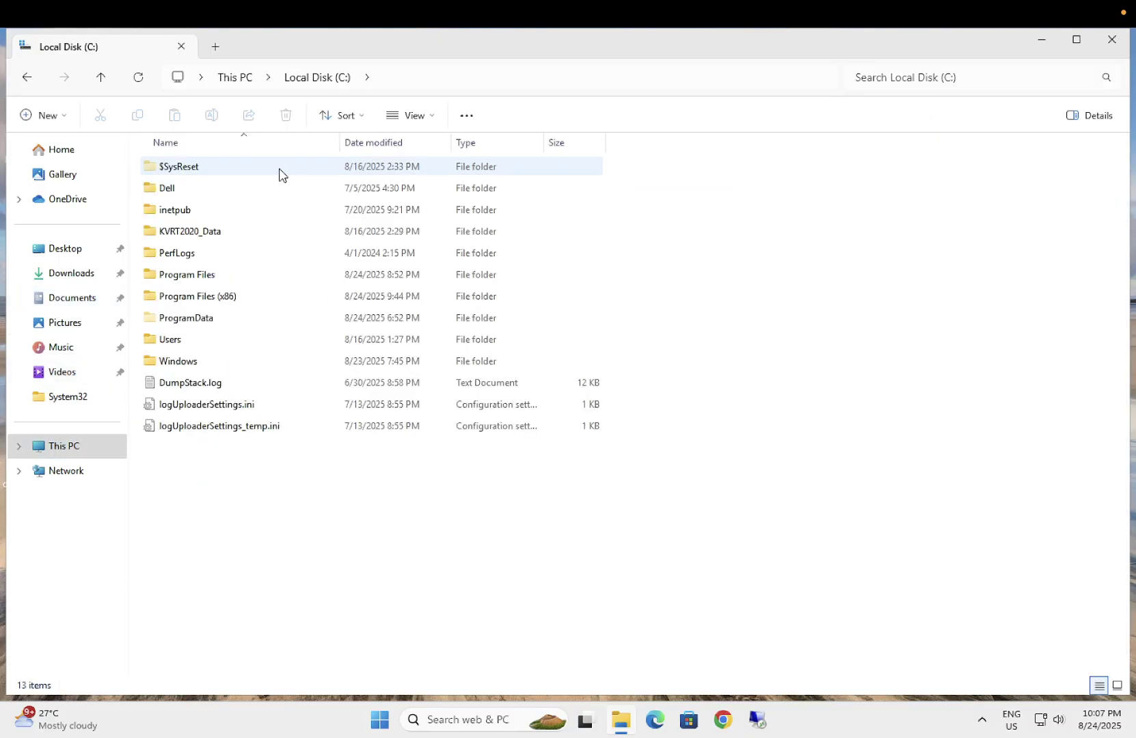
double_click(225, 298)
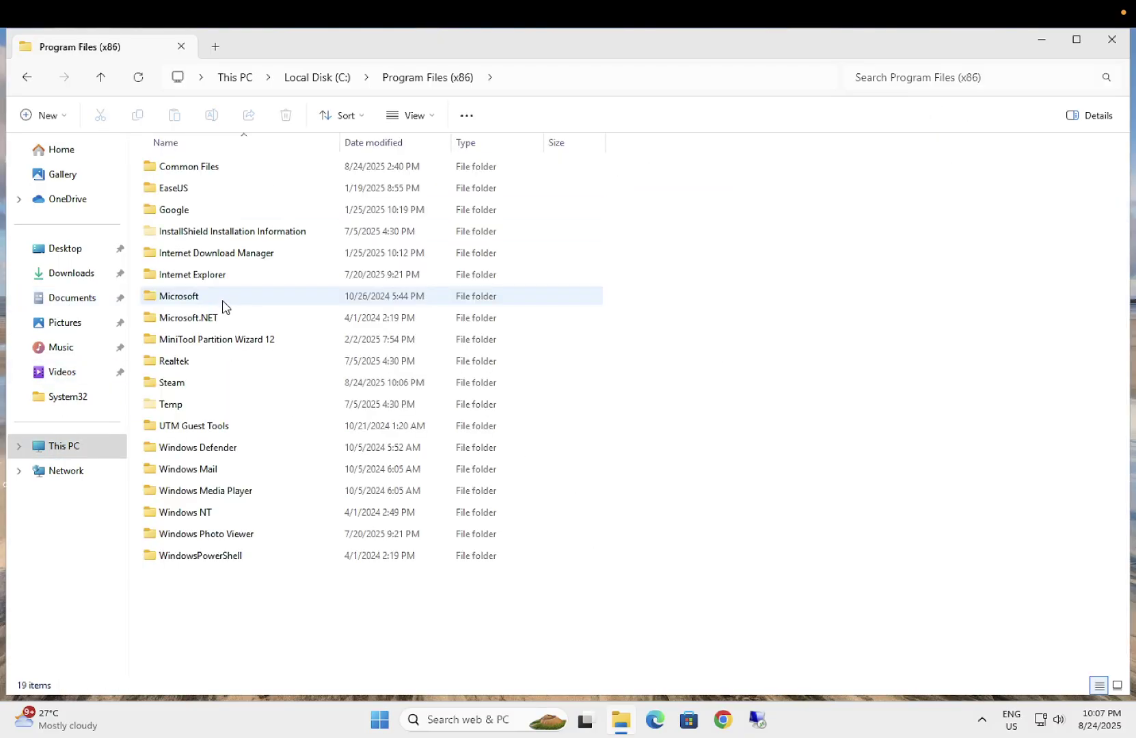
double_click(207, 389)
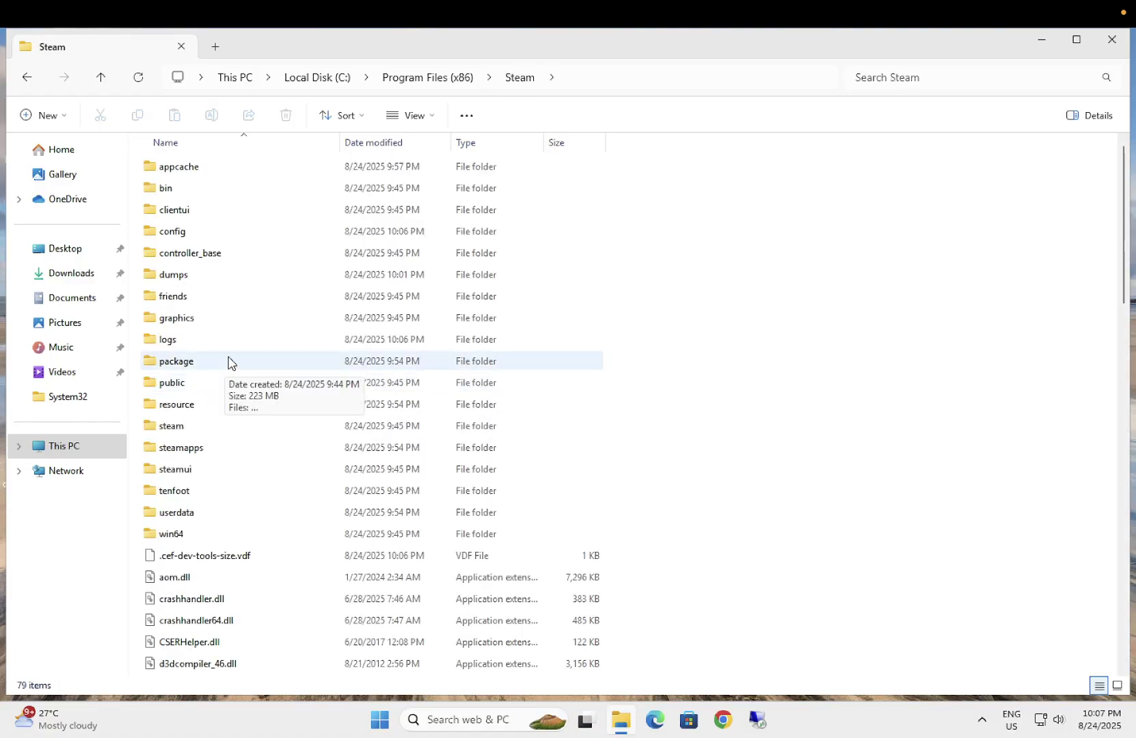
scroll(235, 409, down, 18)
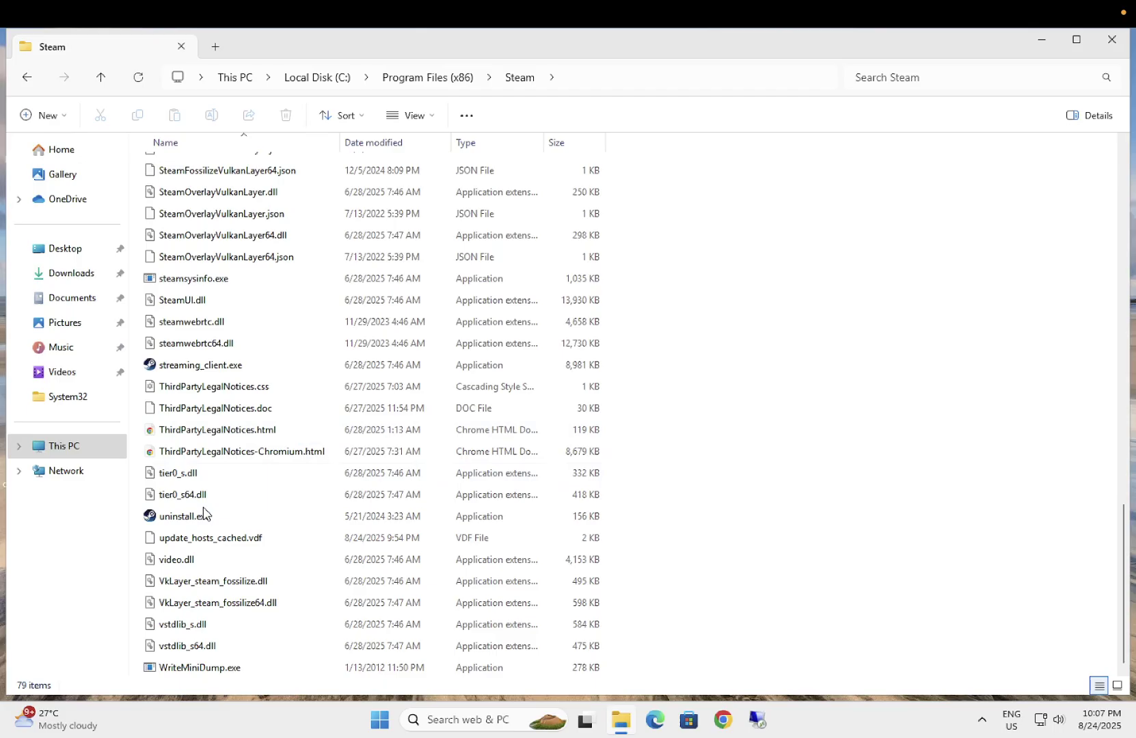
scroll(233, 421, up, 2)
scroll(233, 420, down, 2)
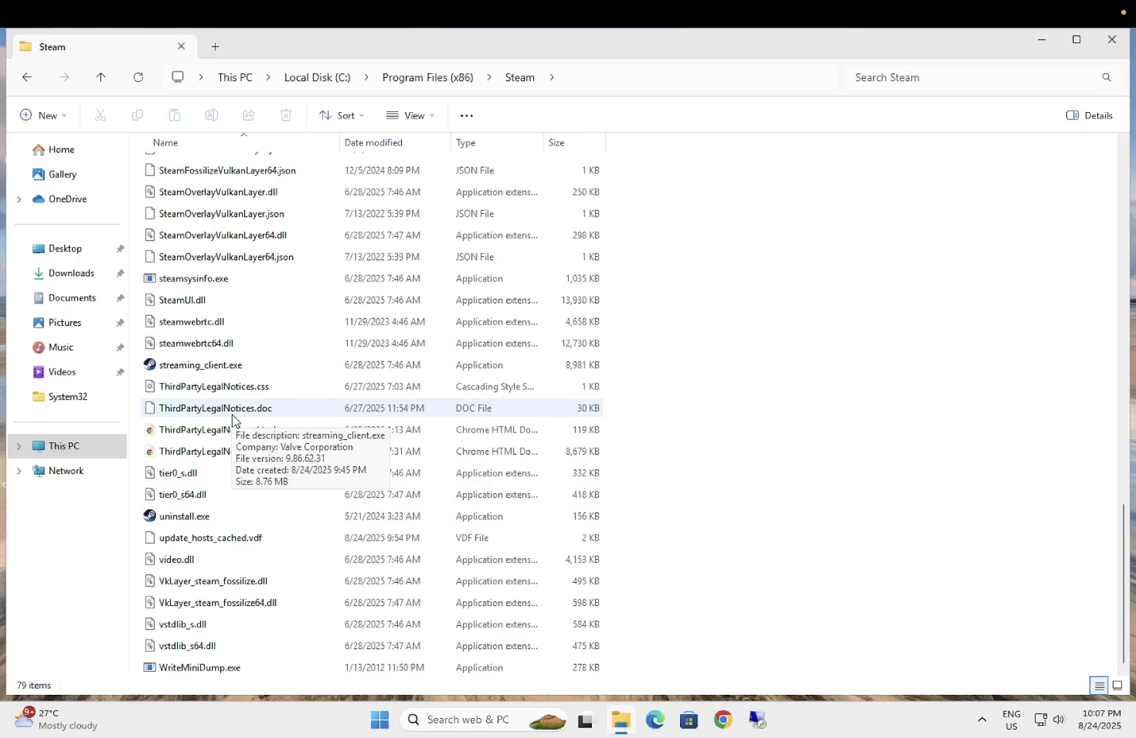
scroll(231, 509, up, 6)
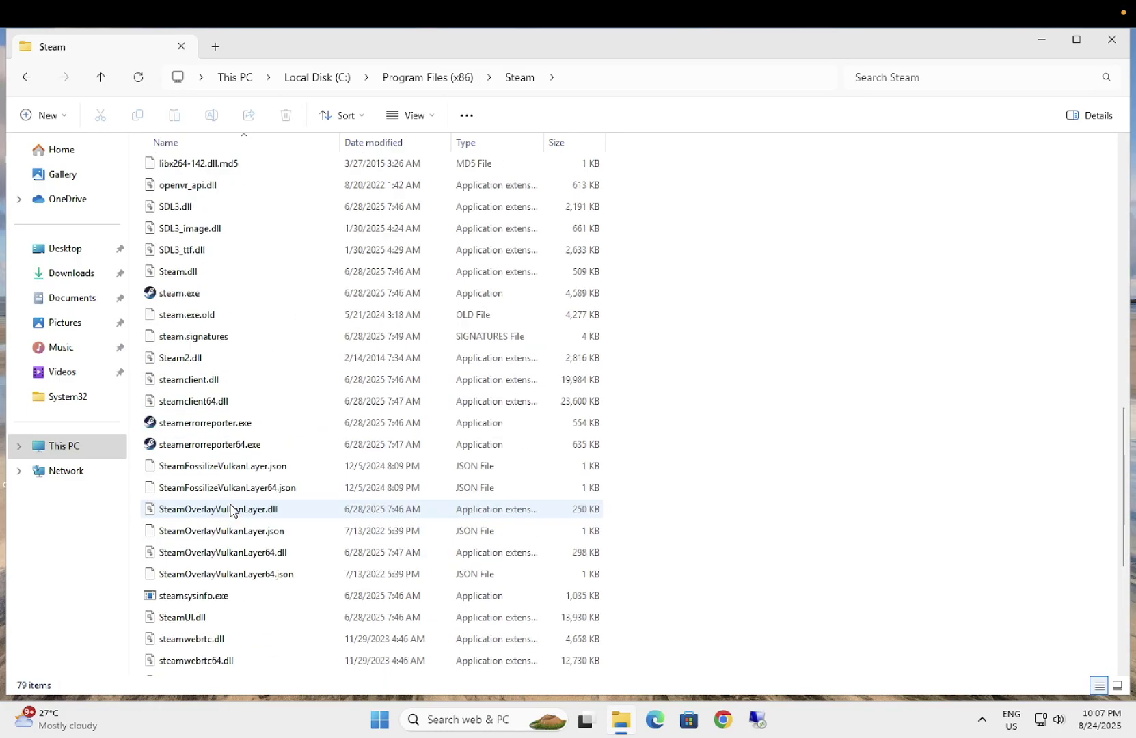
scroll(231, 510, up, 12)
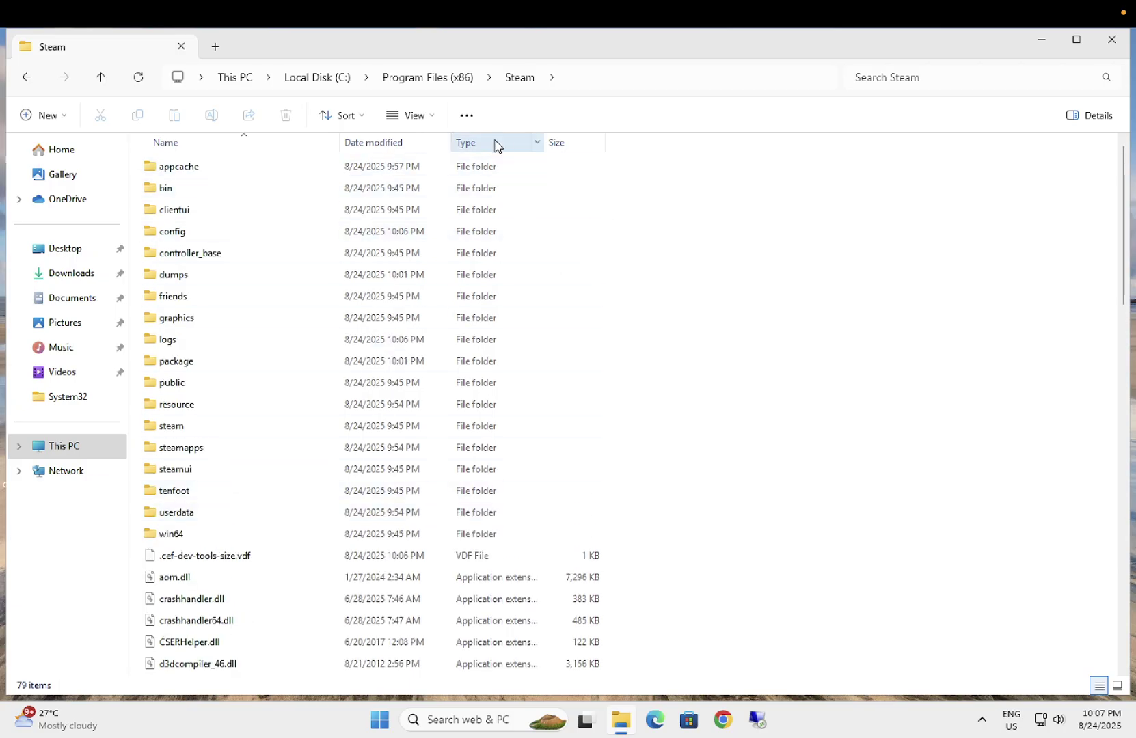
Filter the Steam folder's Type column to Application, then go up to Program Files (x86).
click(536, 144)
click(544, 163)
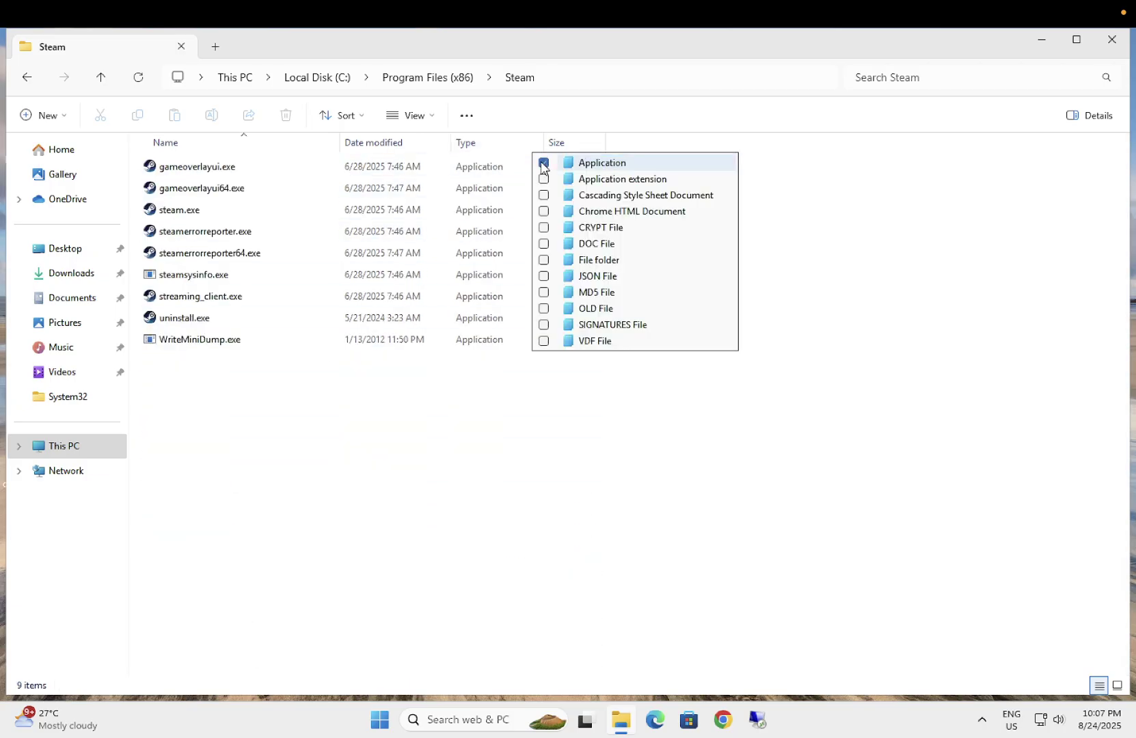
key(Escape)
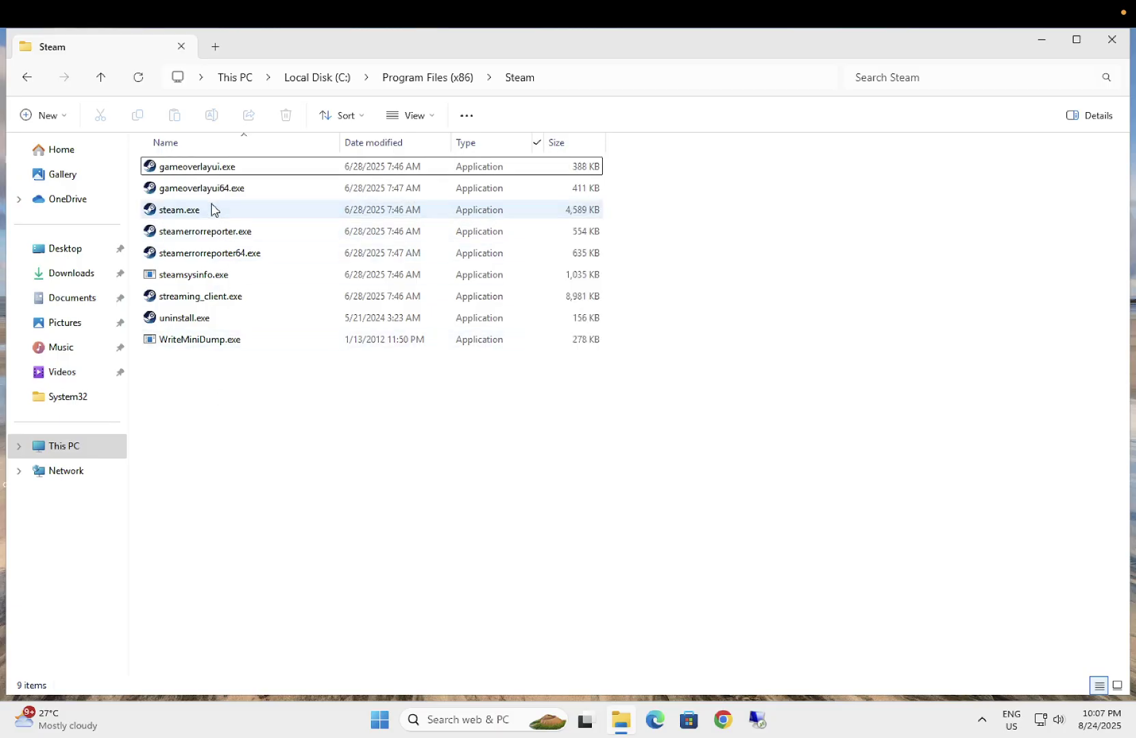
click(100, 82)
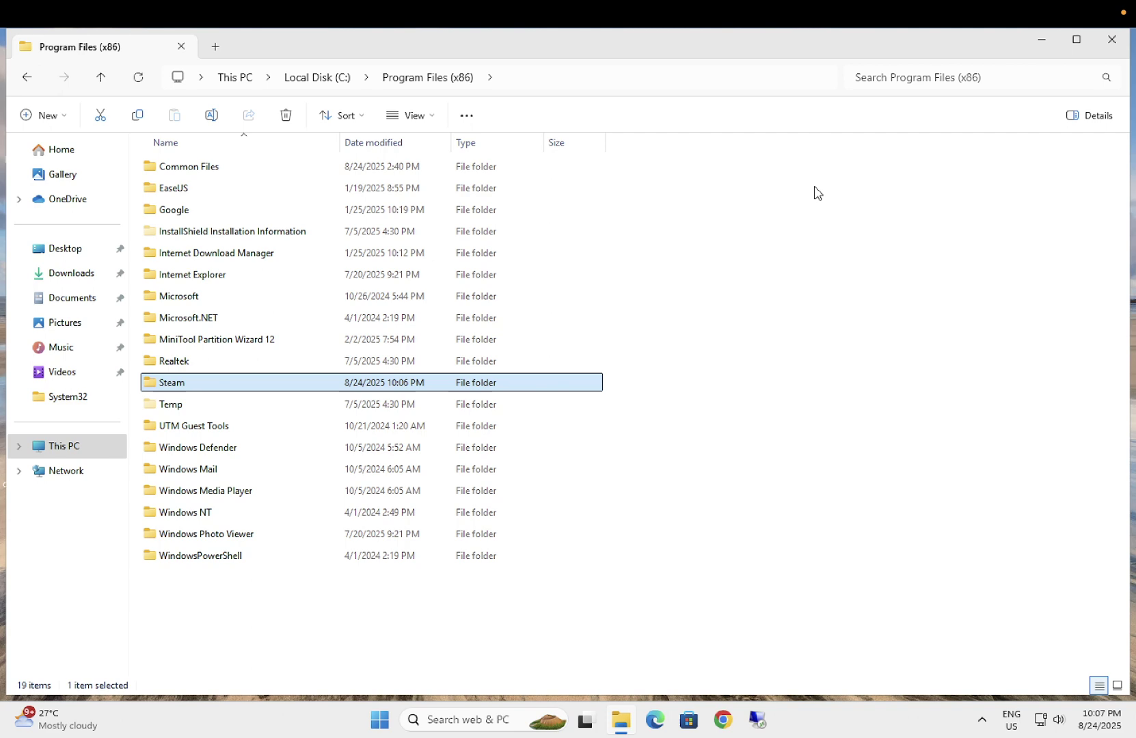
Find Steam under Add or remove programs, view its options, then close Settings.
click(1100, 55)
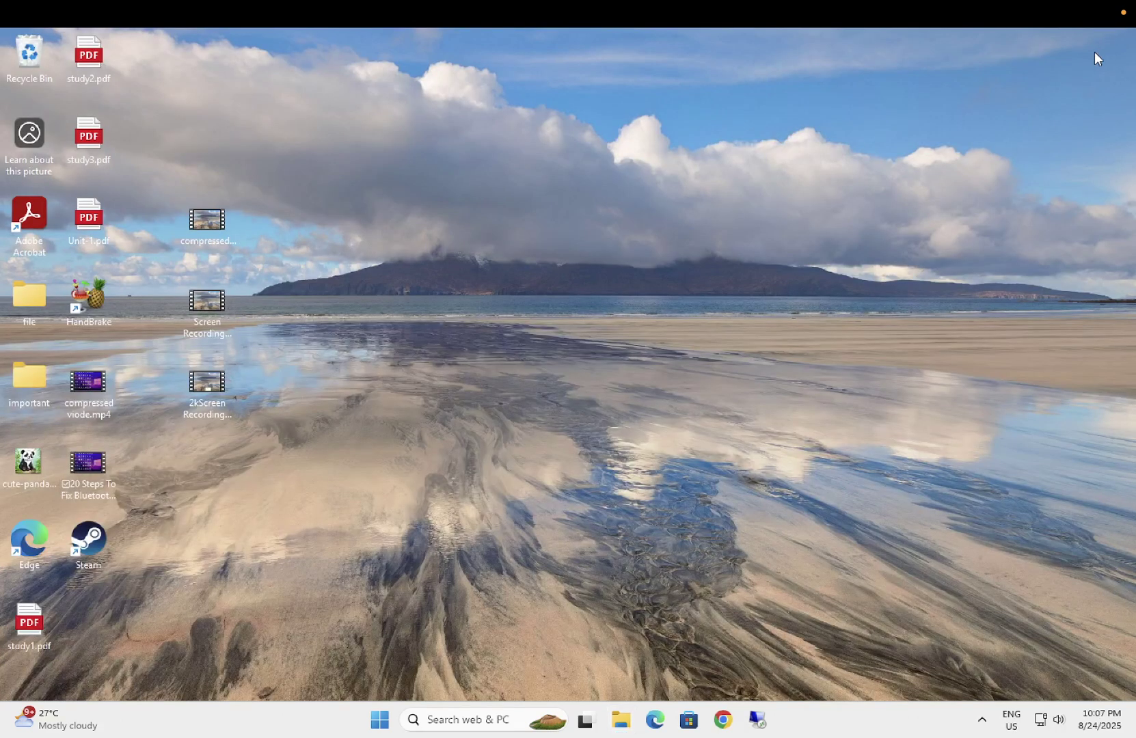
click(451, 717)
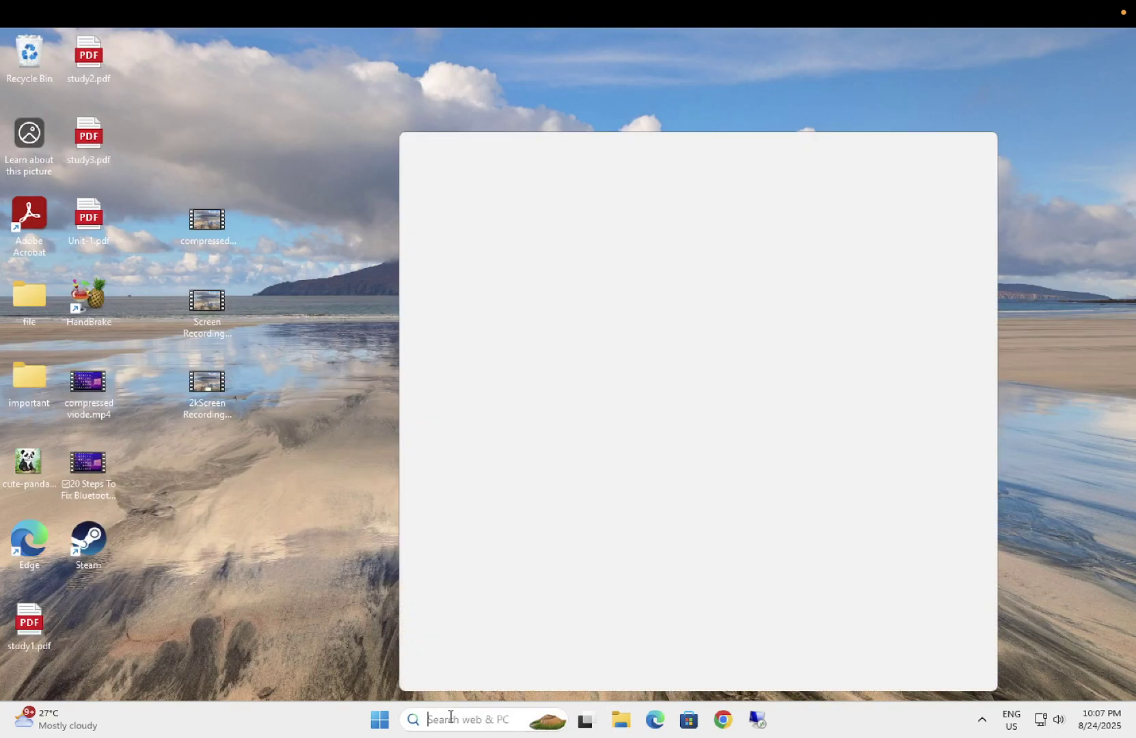
text(add )
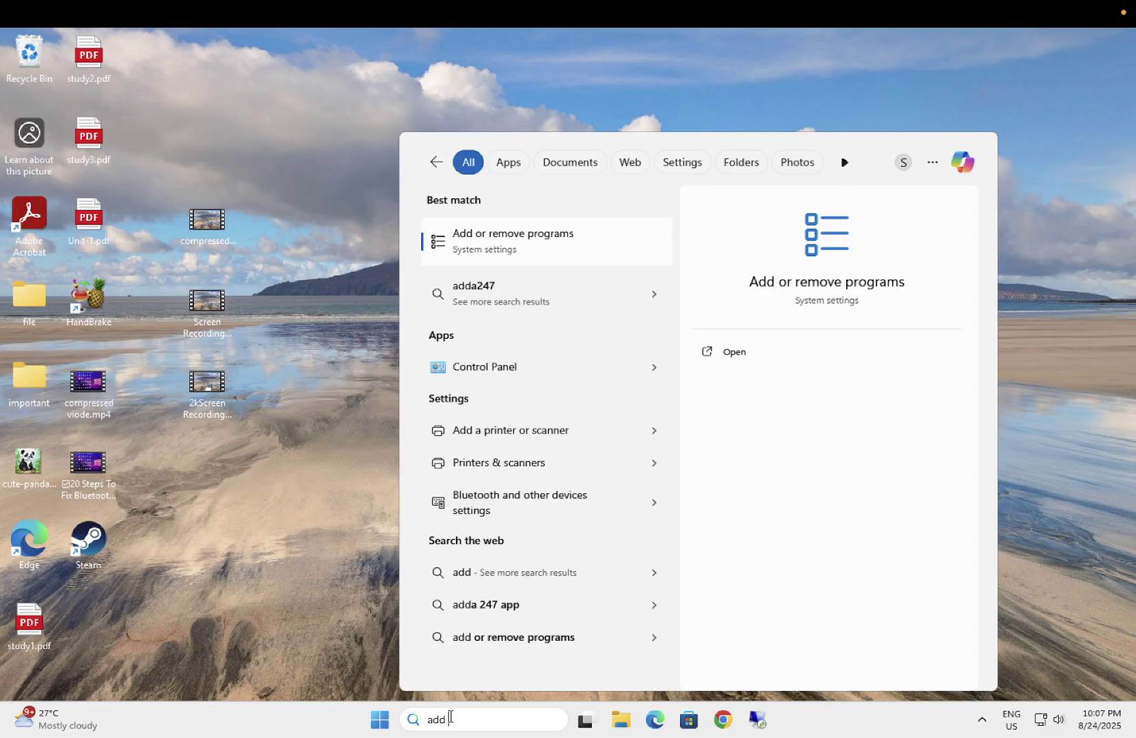
text(rem)
key(Return)
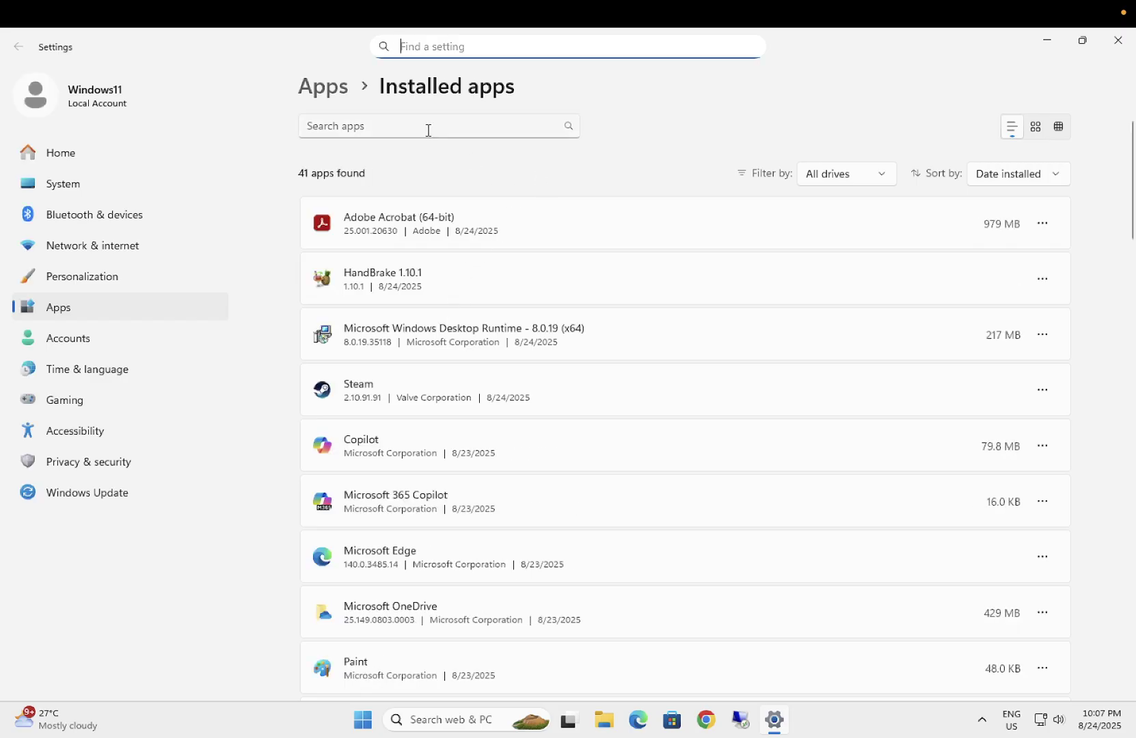
click(1045, 392)
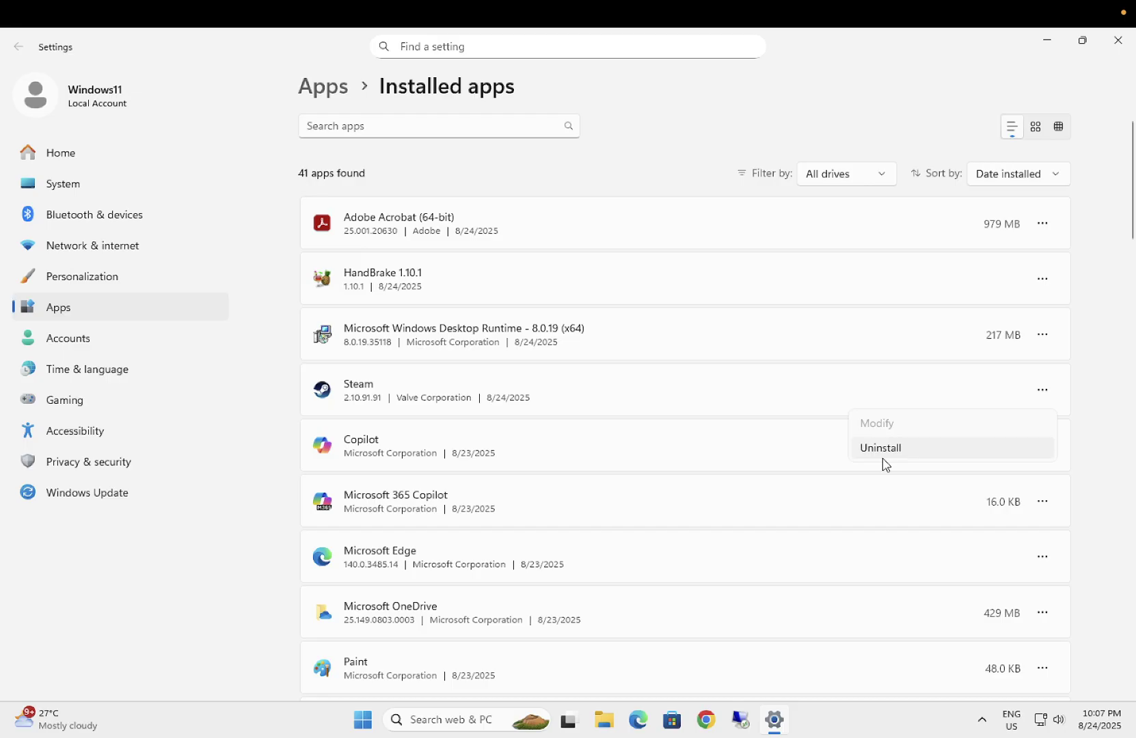
click(1117, 41)
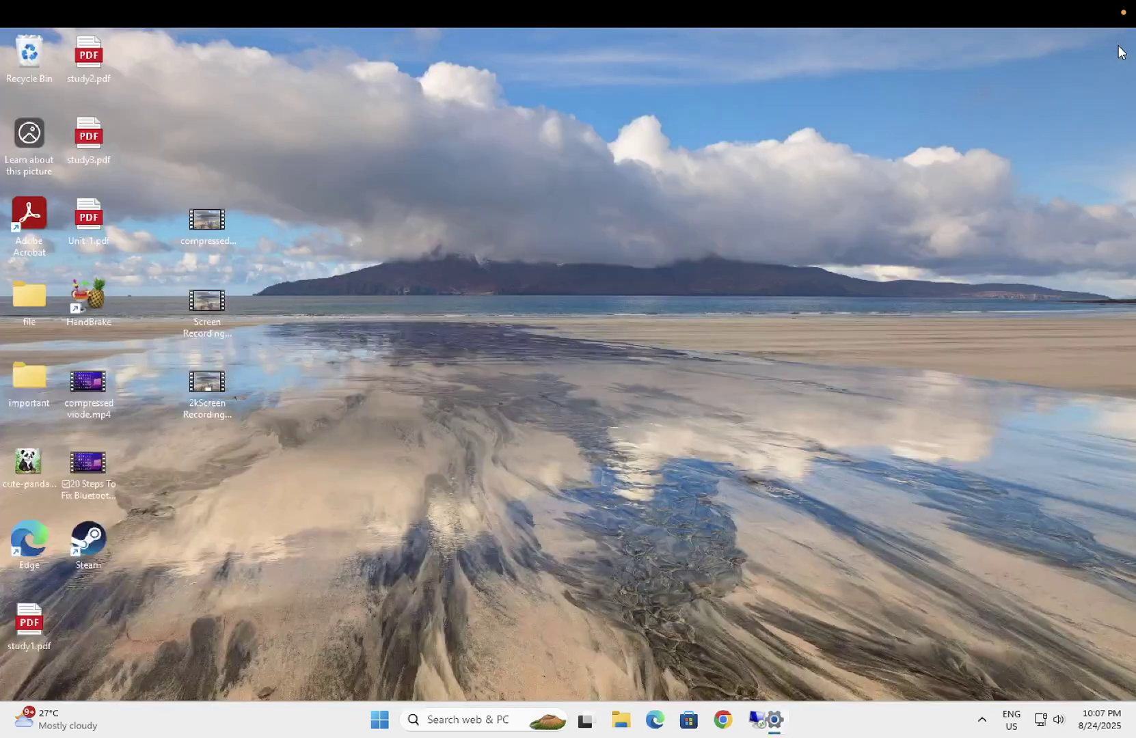
click(621, 718)
click(76, 447)
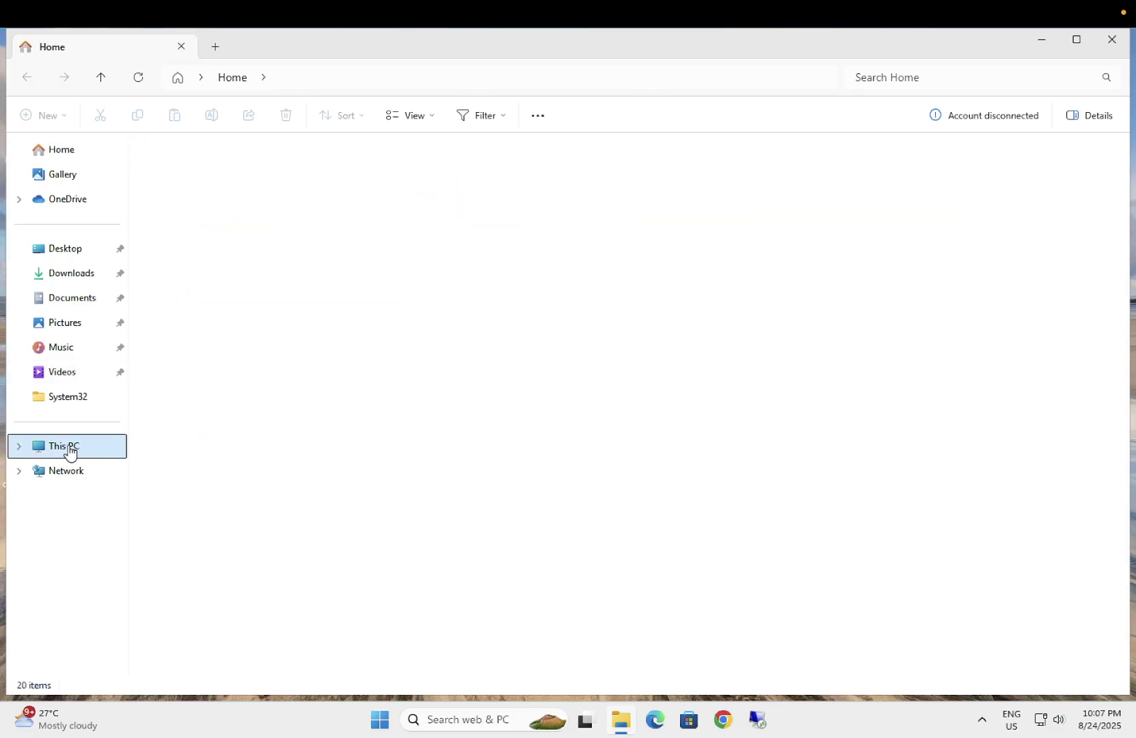
double_click(285, 186)
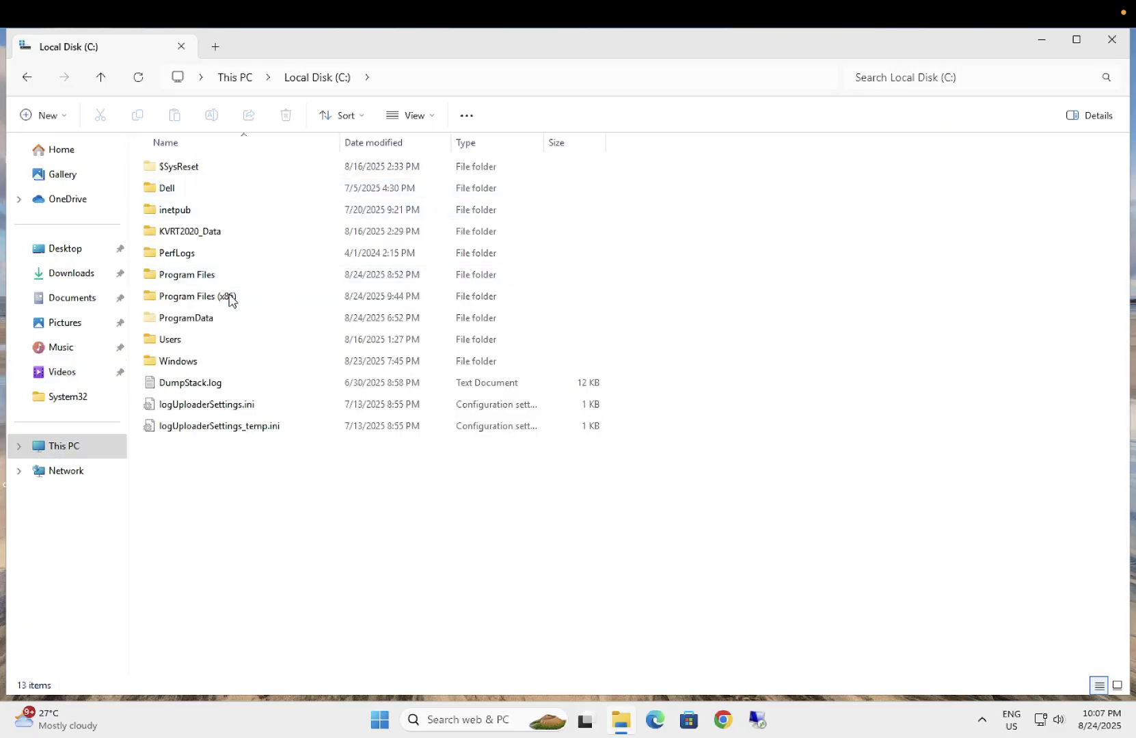
double_click(230, 296)
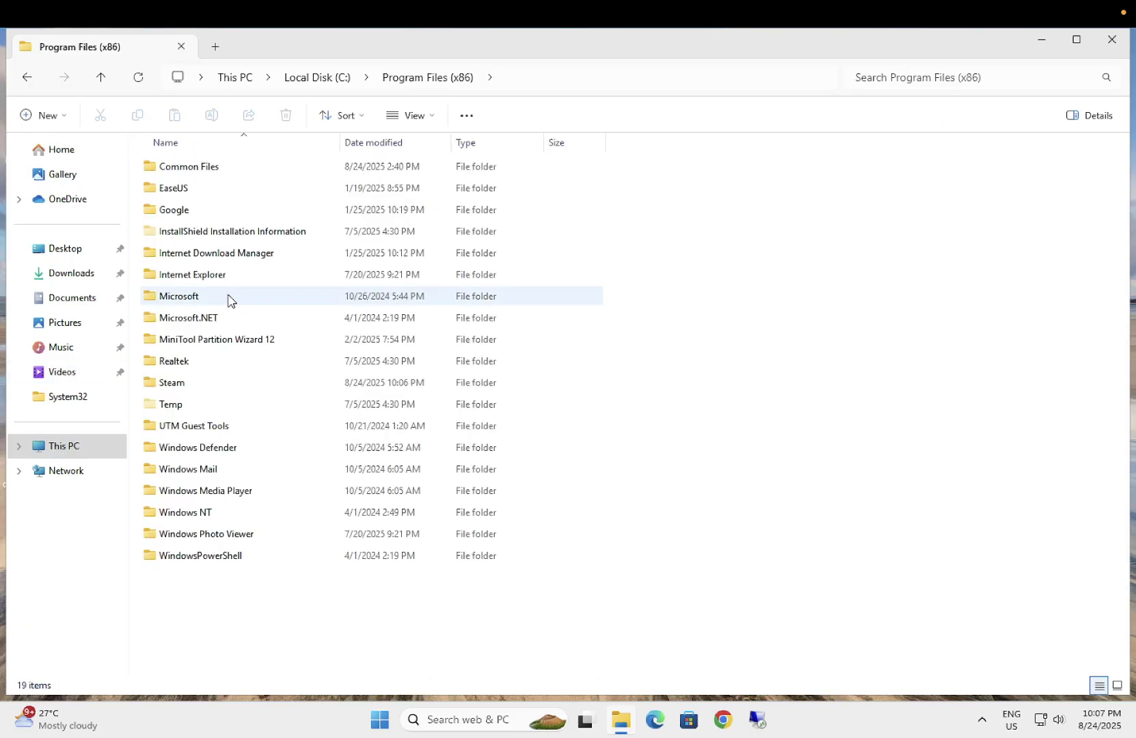
click(200, 391)
right_click(200, 392)
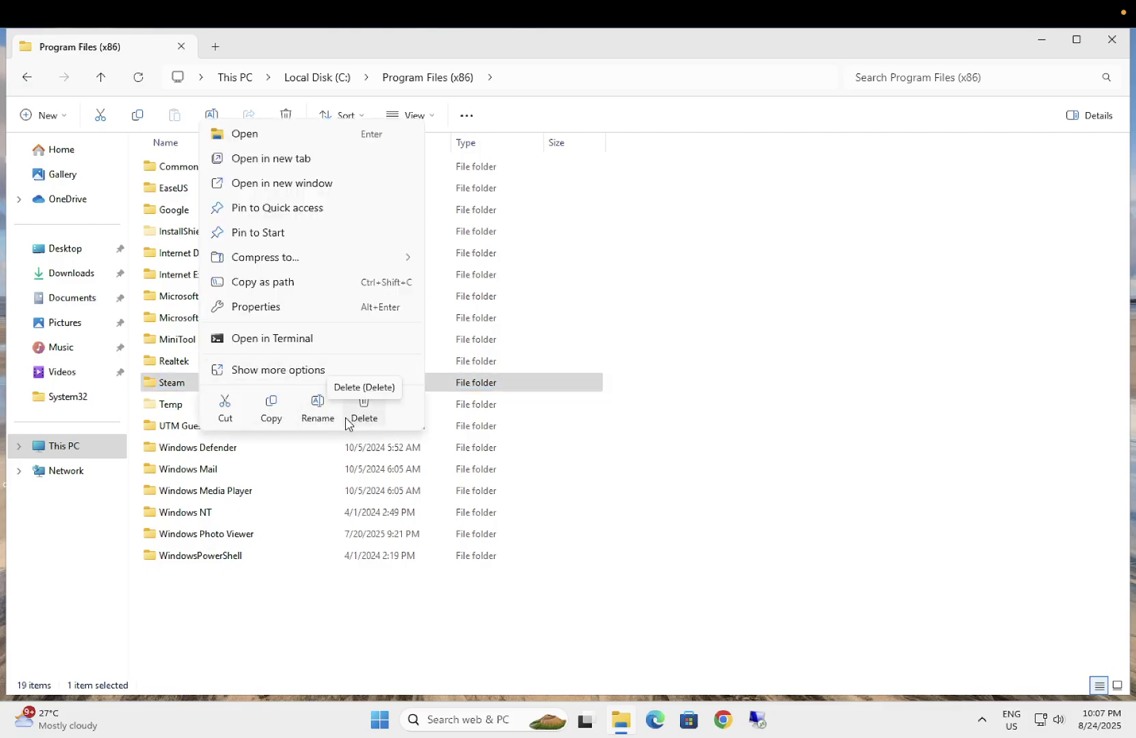
click(1111, 39)
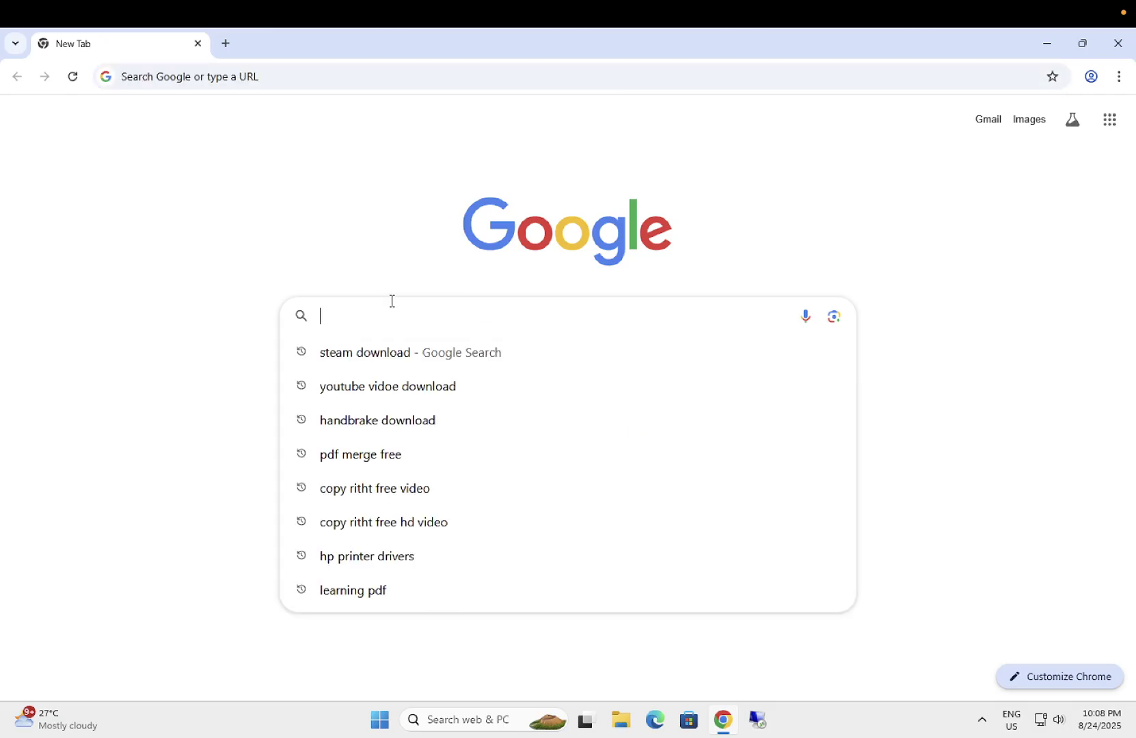
click(352, 360)
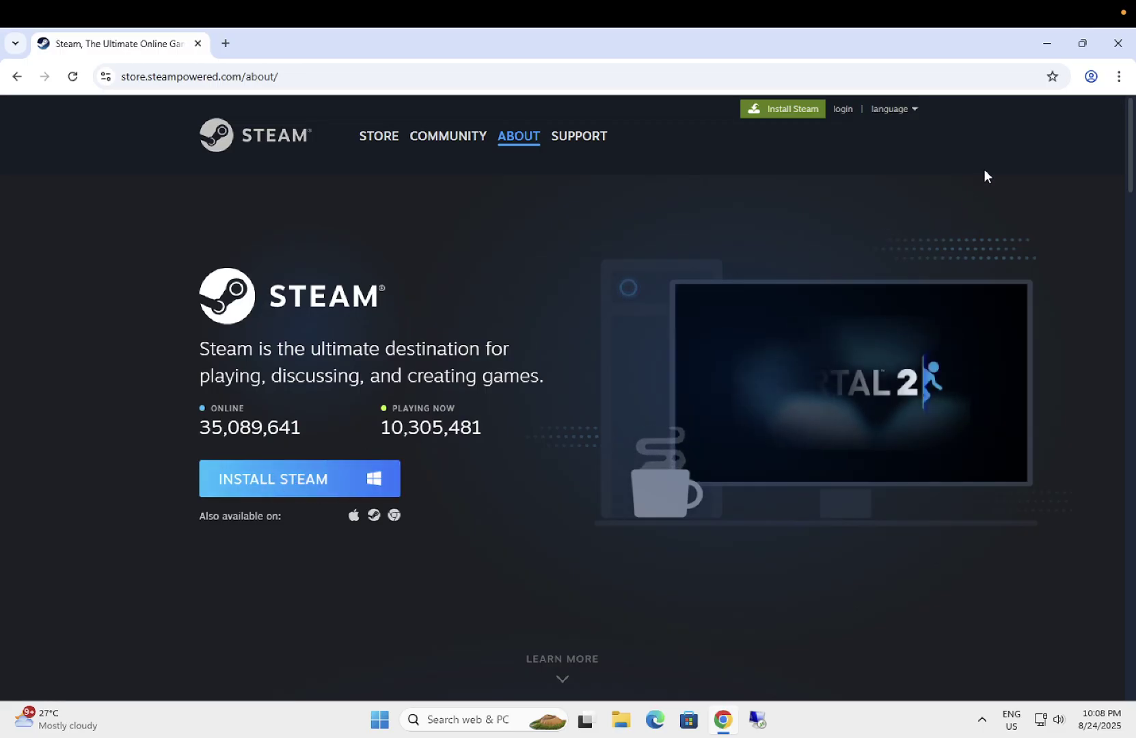
click(1118, 43)
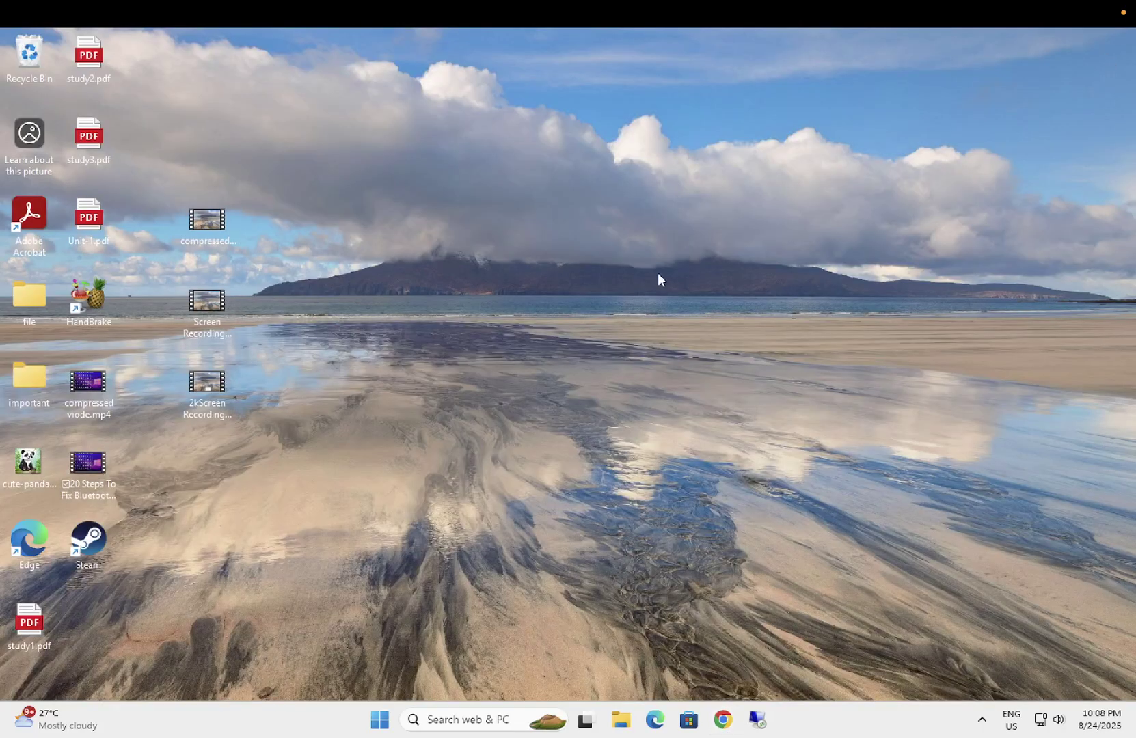
right_click(450, 342)
click(503, 405)
Open Task Manager maximized and filter processes by 'steam'.
right_click(799, 715)
click(850, 661)
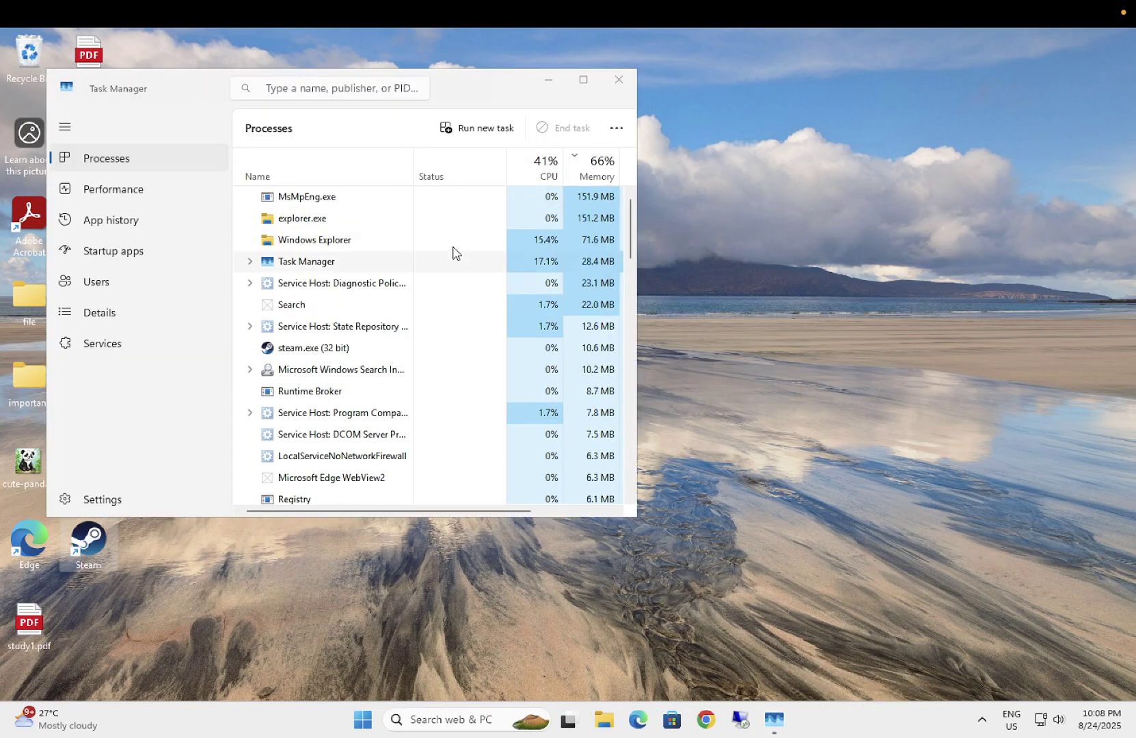
click(584, 79)
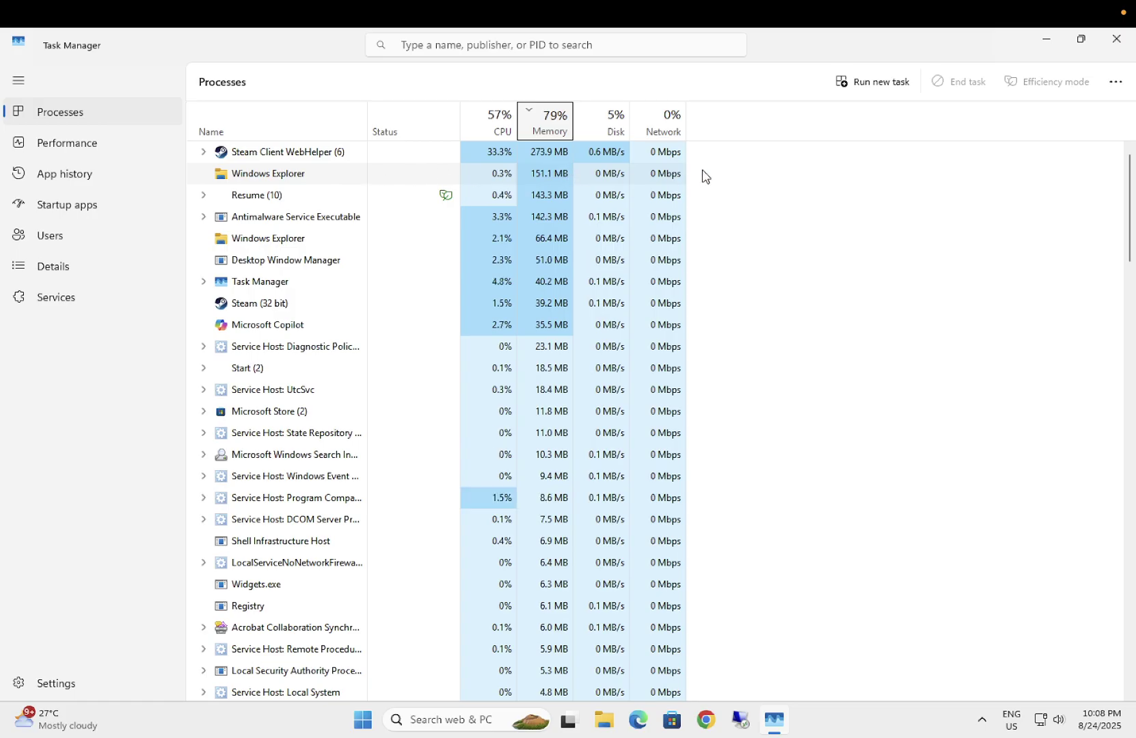
click(514, 51)
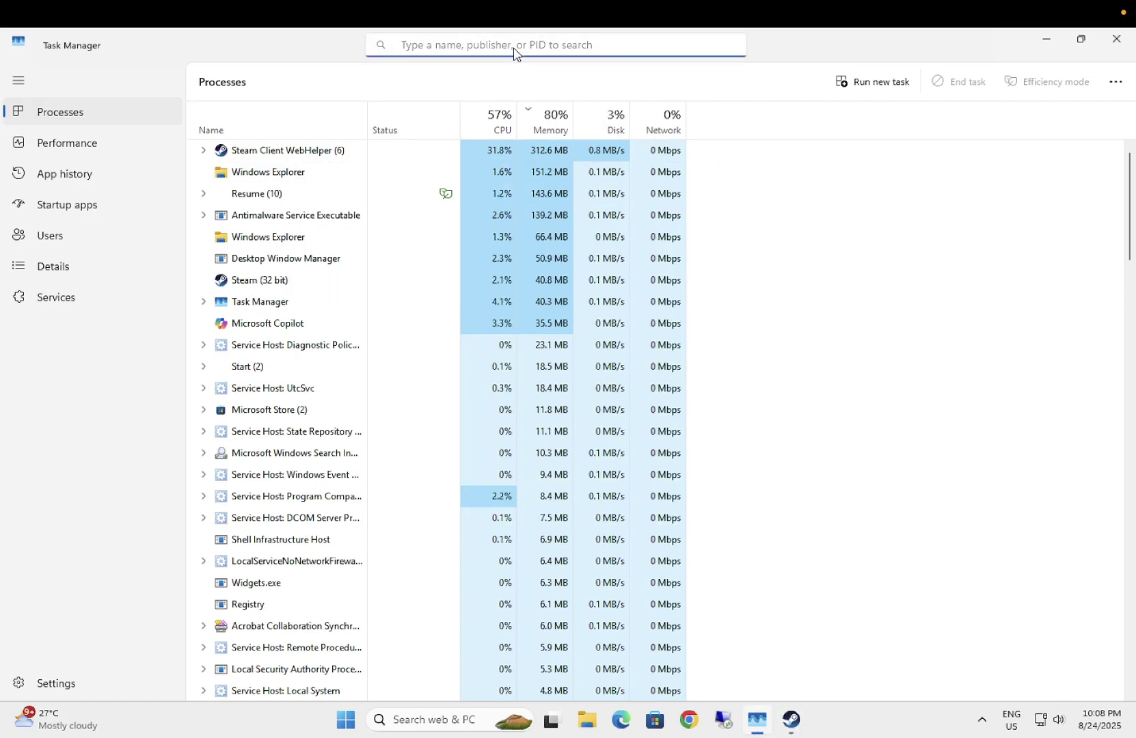
text(steam)
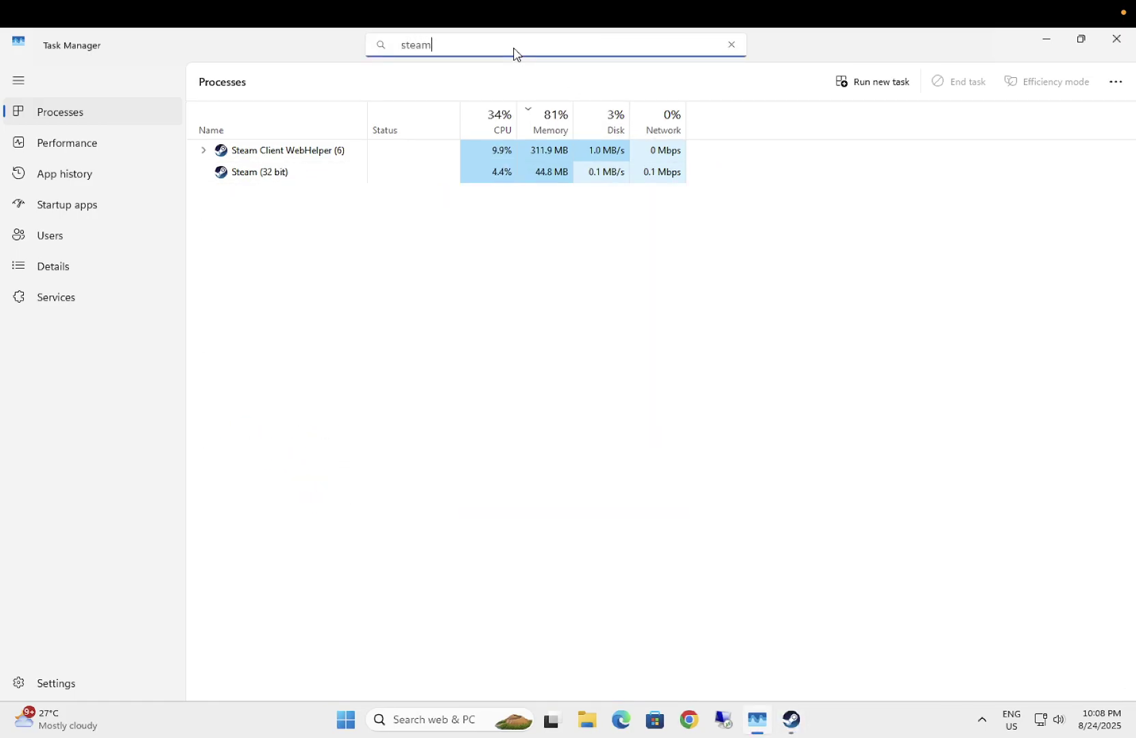
End Steam Client WebHelper, Steam (32 bit) and Steam error reporter, then close Task Manager.
right_click(317, 159)
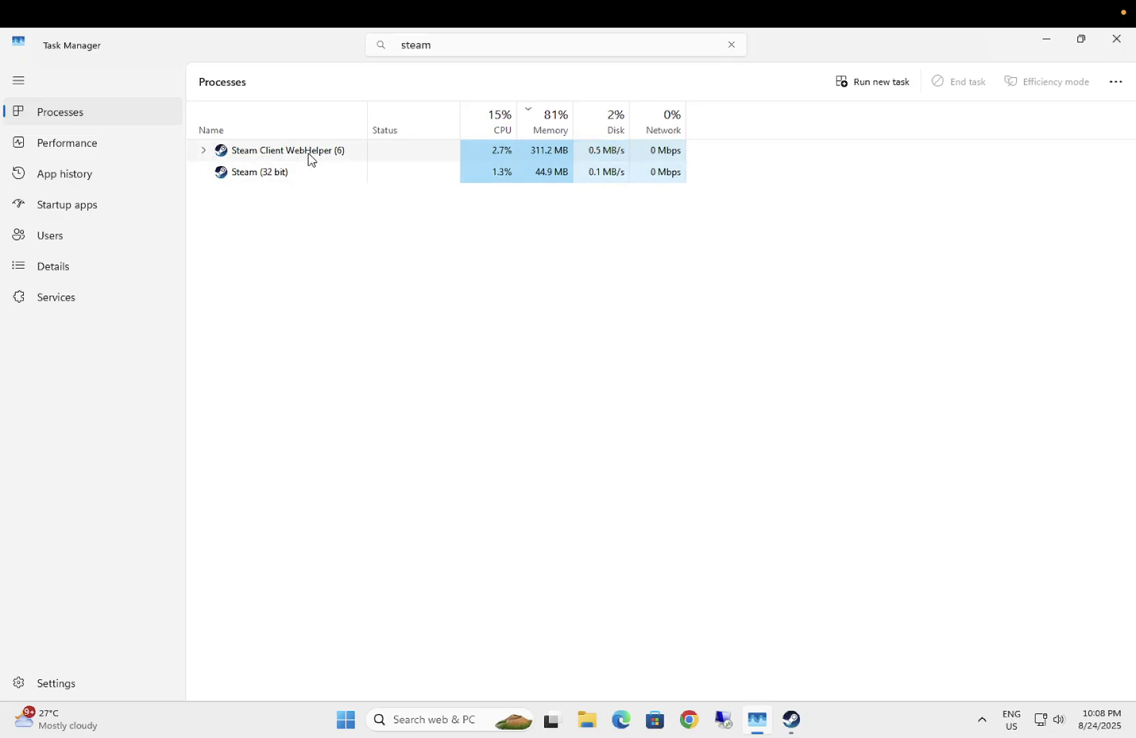
click(359, 199)
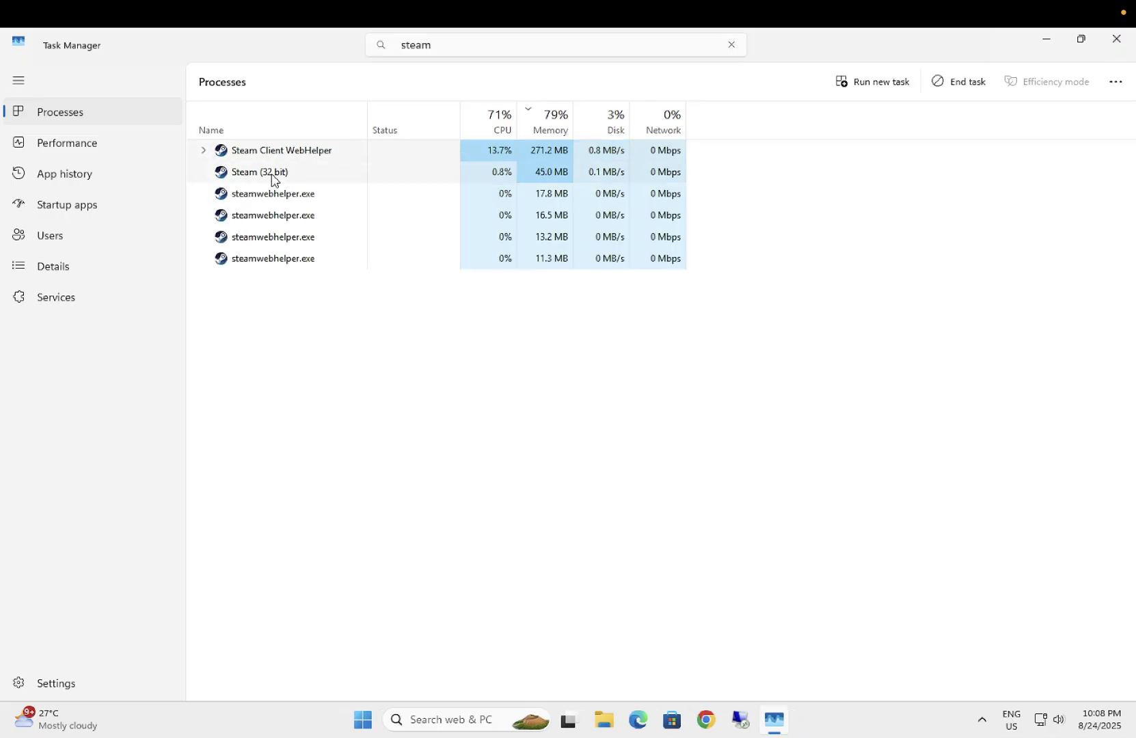
right_click(264, 152)
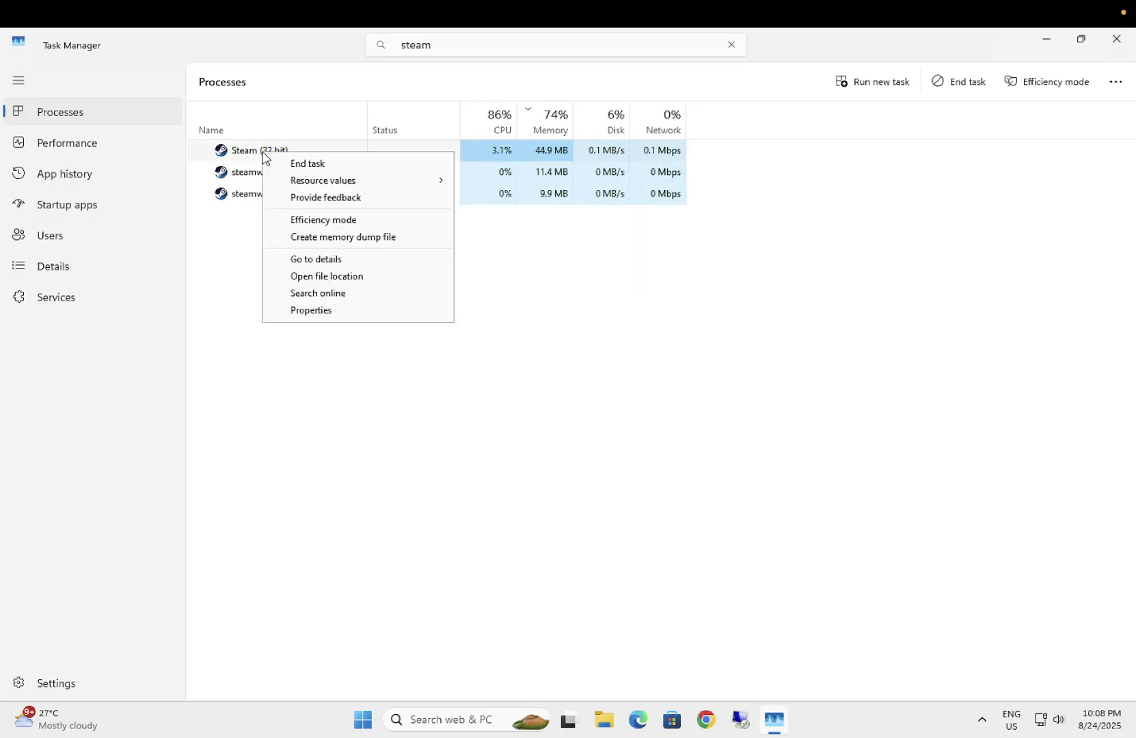
click(306, 164)
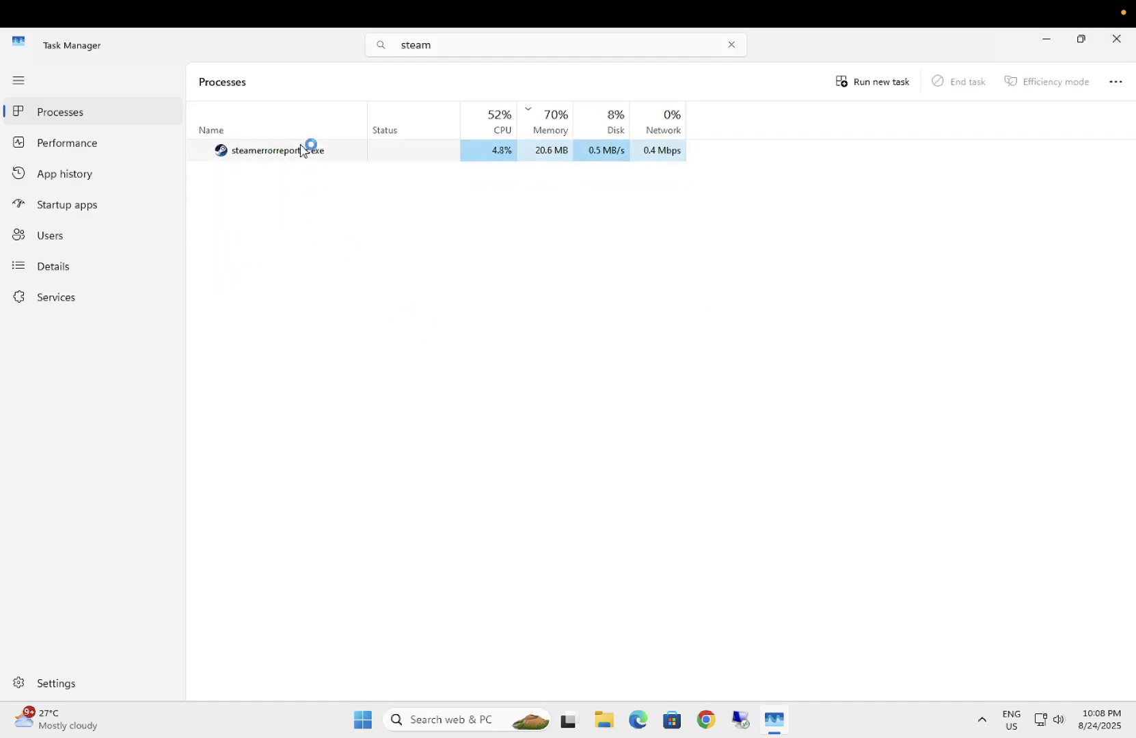
right_click(303, 152)
click(343, 158)
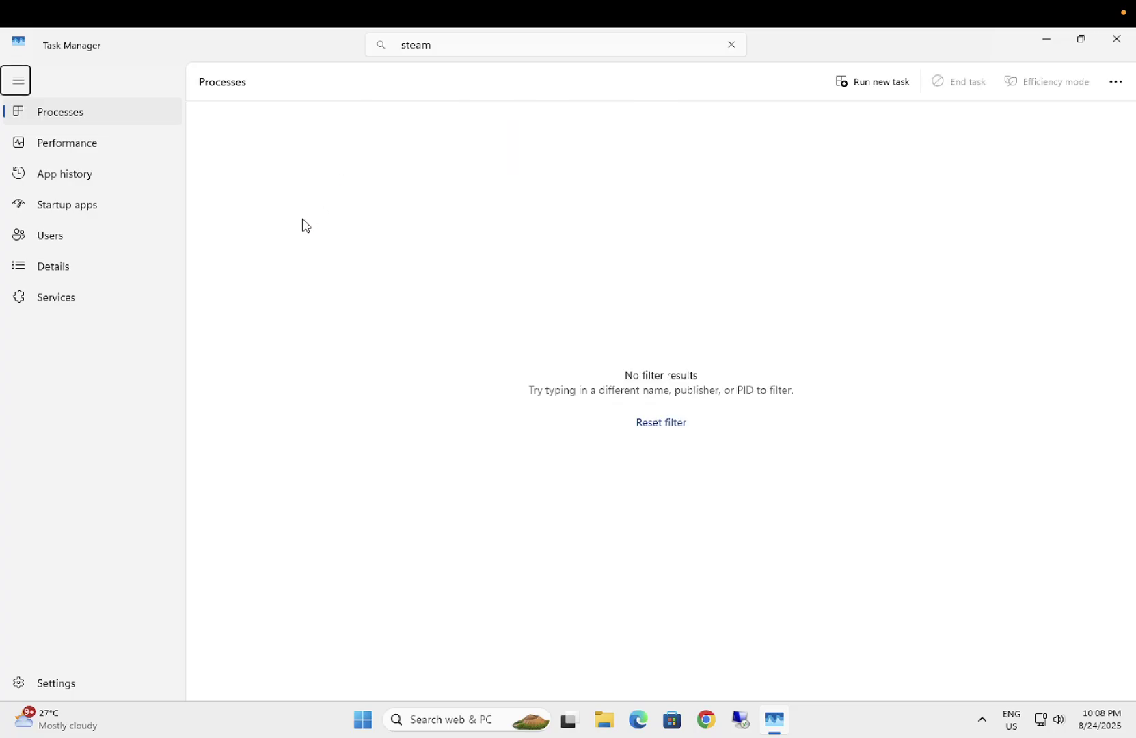
click(1117, 40)
right_click(488, 370)
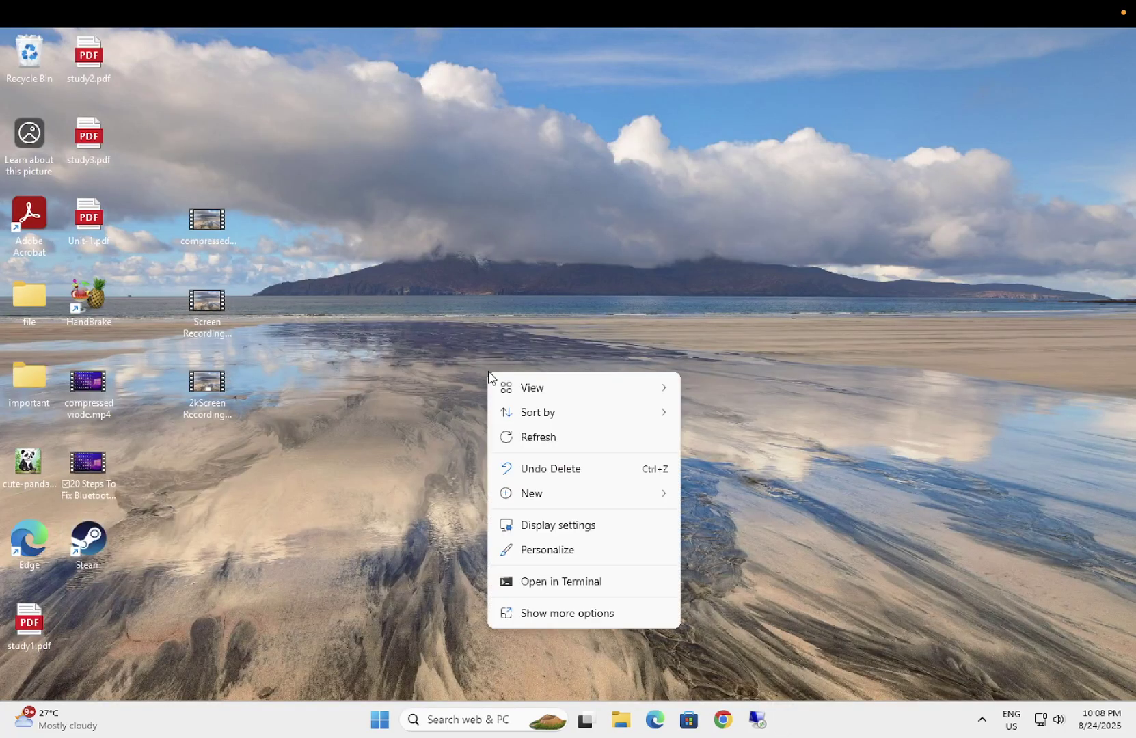
click(538, 436)
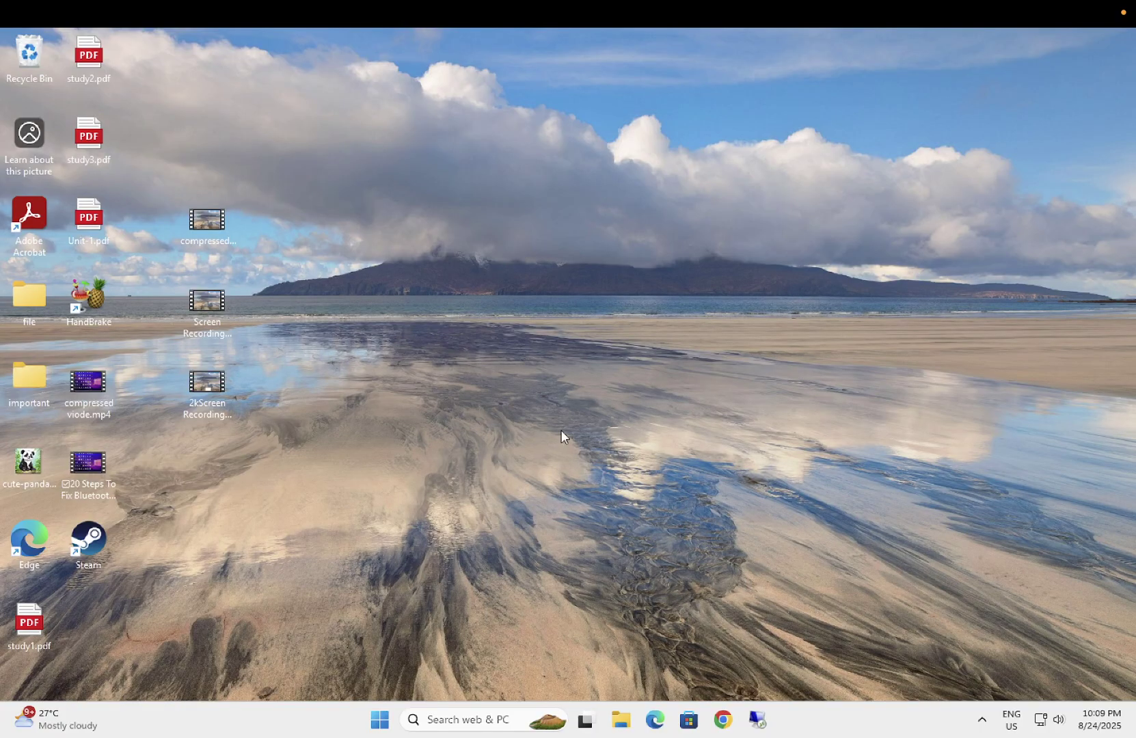